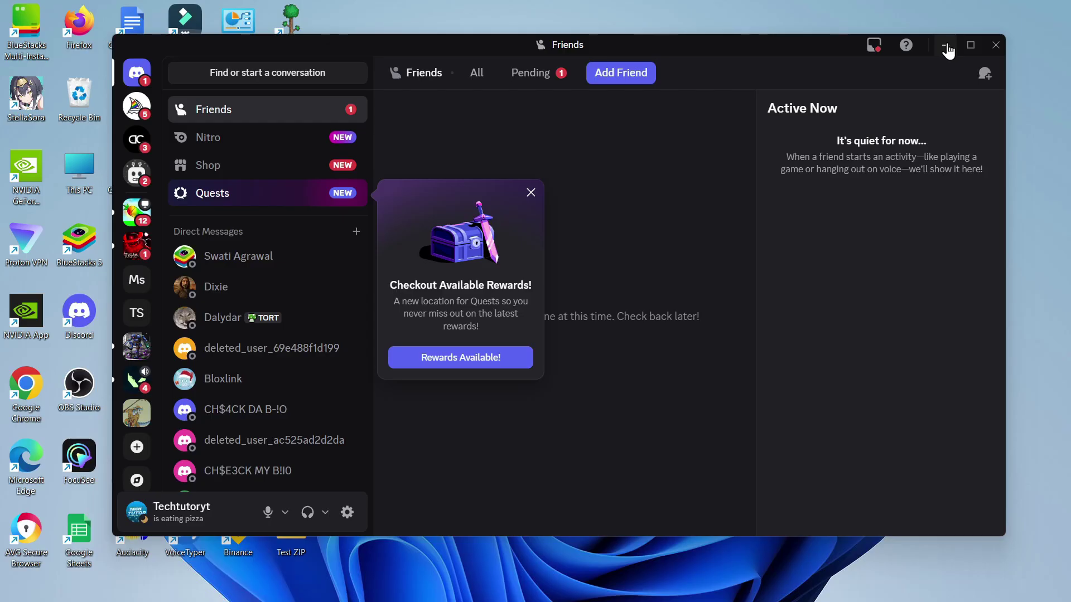
Step: Move the Discord window slightly down and to the right
mouse_move(780, 48)
left_mouse_down()
mouse_move(798, 92)
mouse_move(805, 70)
mouse_move(786, 66)
left_mouse_up()
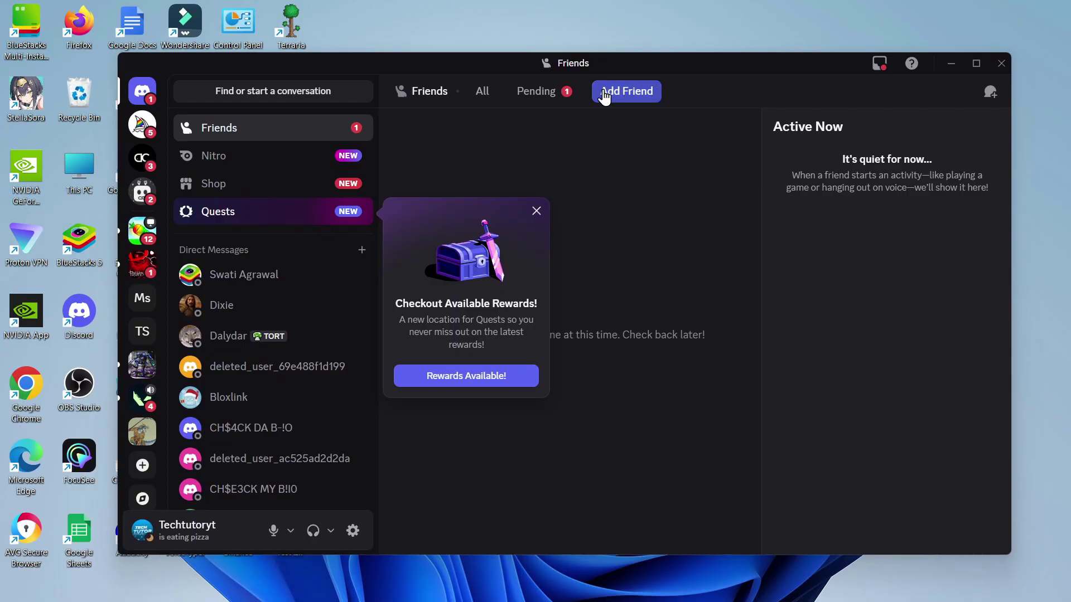
Step: Close the Discord window, then choose Quit Discord from its hidden tray icon
left_click(1002, 63)
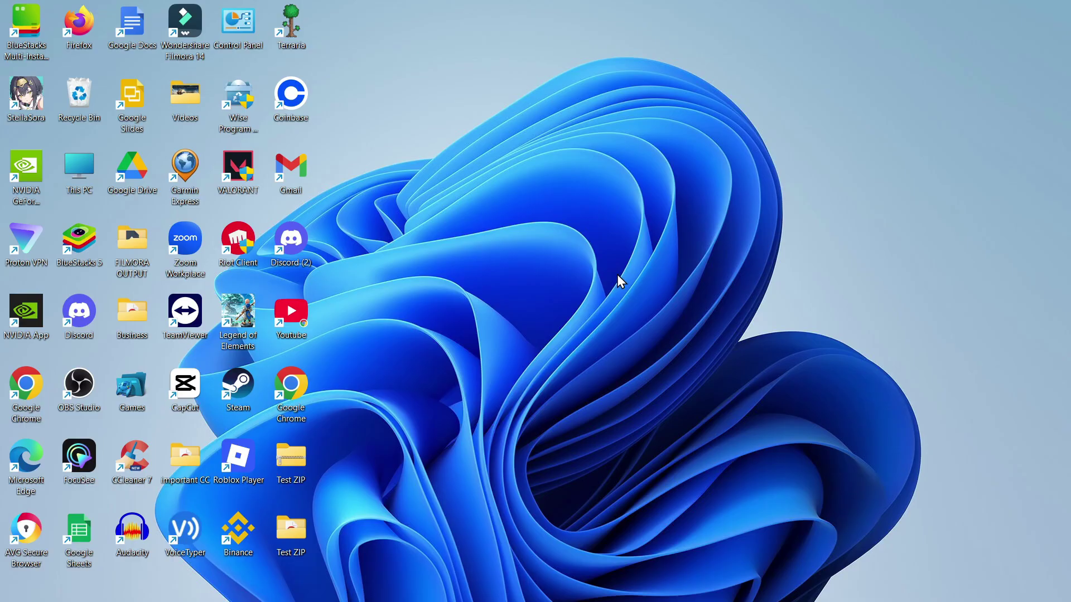
mouse_move(851, 600)
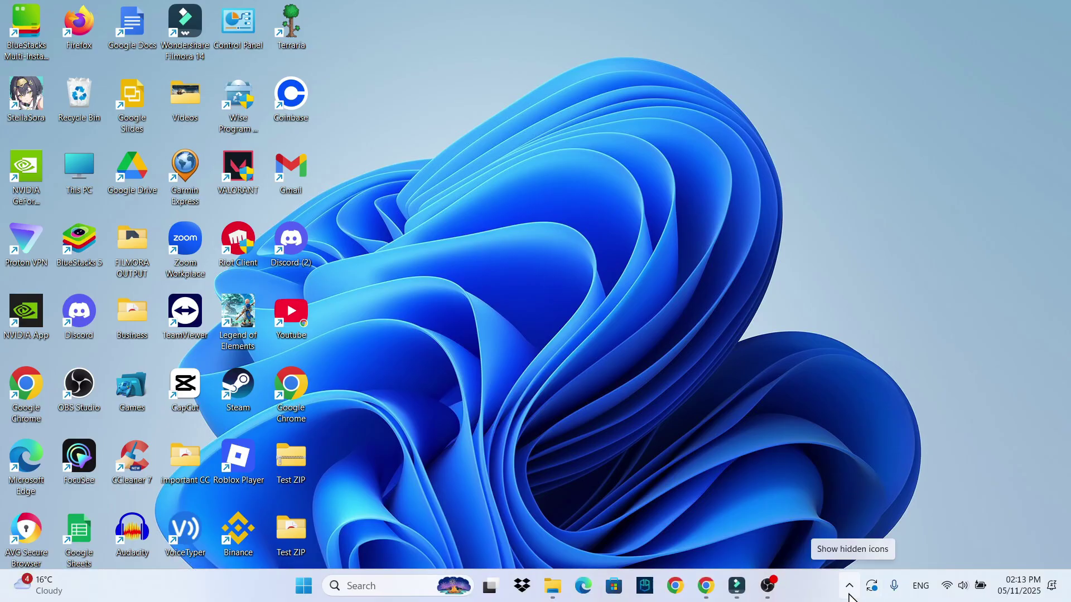
left_click(850, 586)
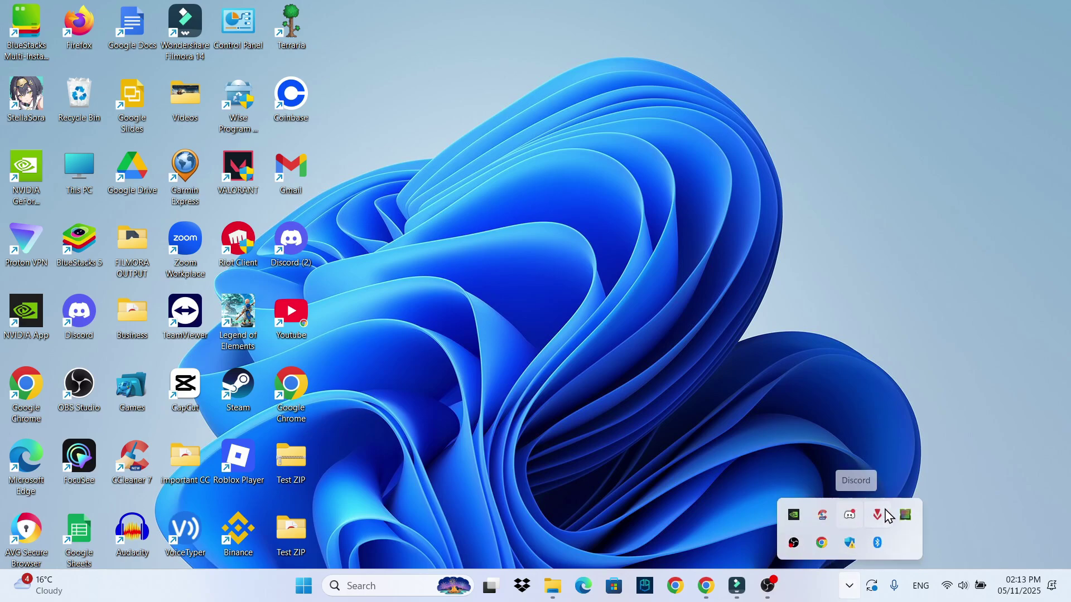
right_click(857, 516)
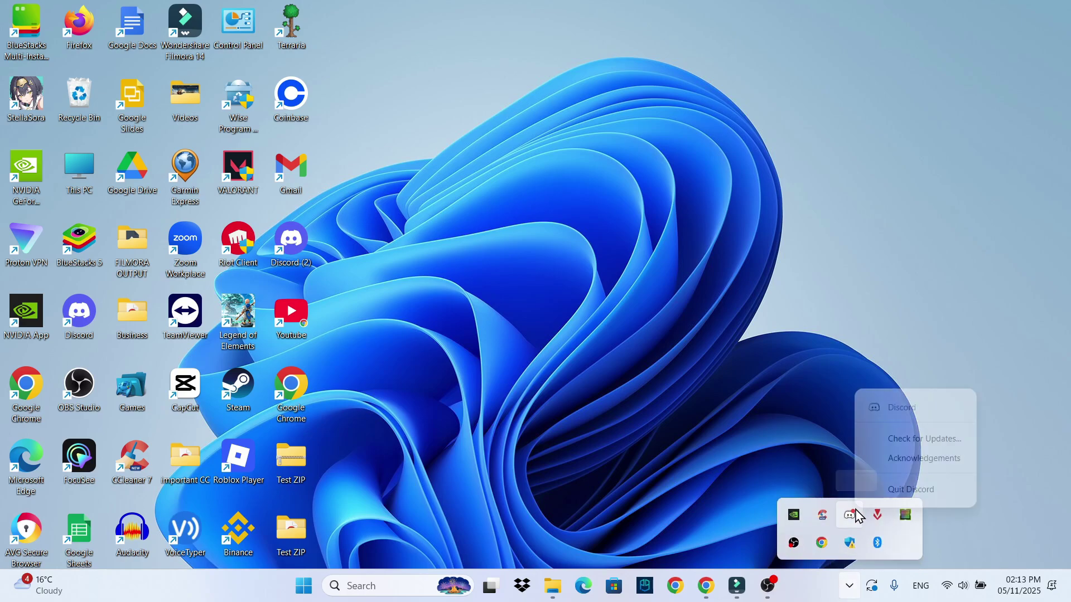
left_click(897, 491)
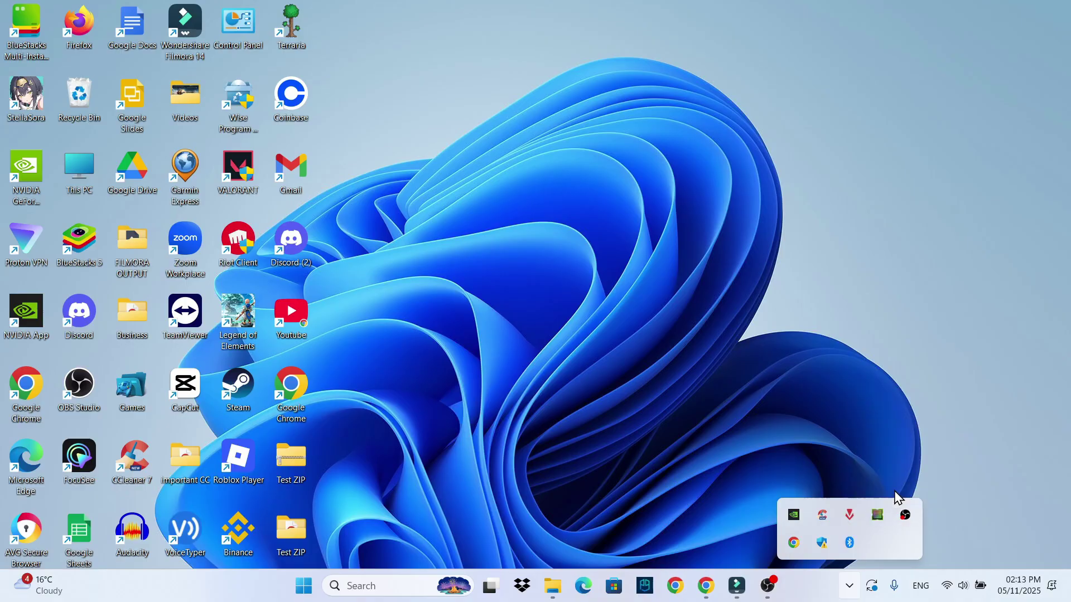
left_click(824, 428)
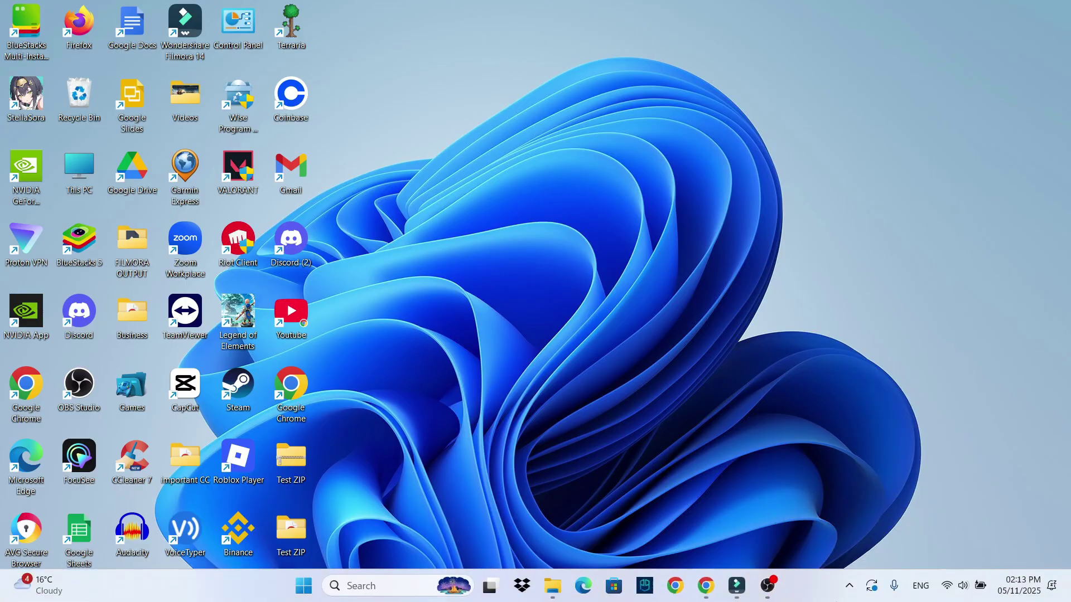
right_click(816, 592)
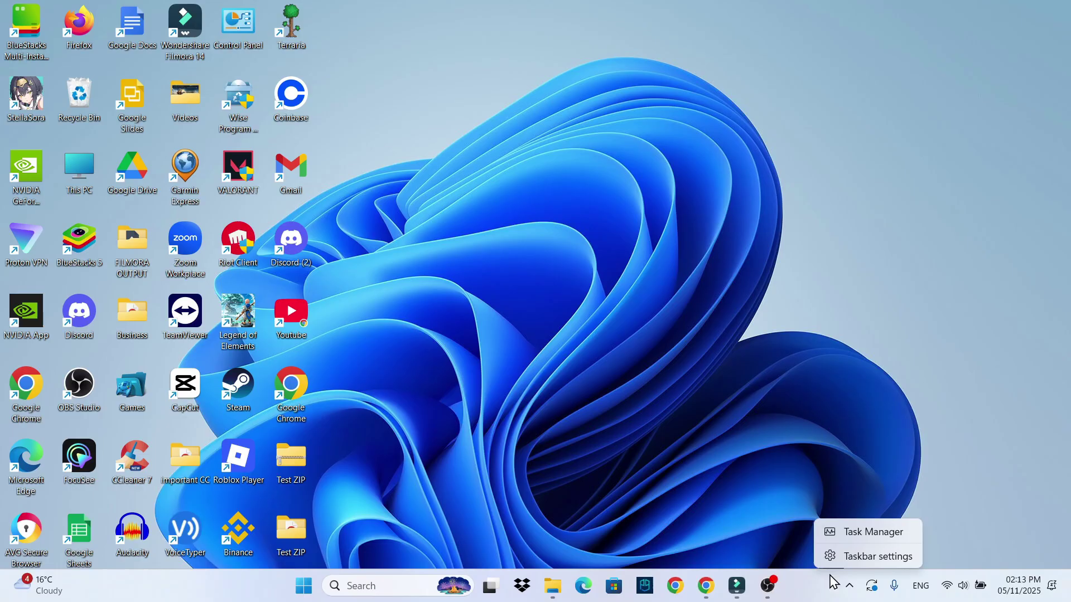
left_click(866, 533)
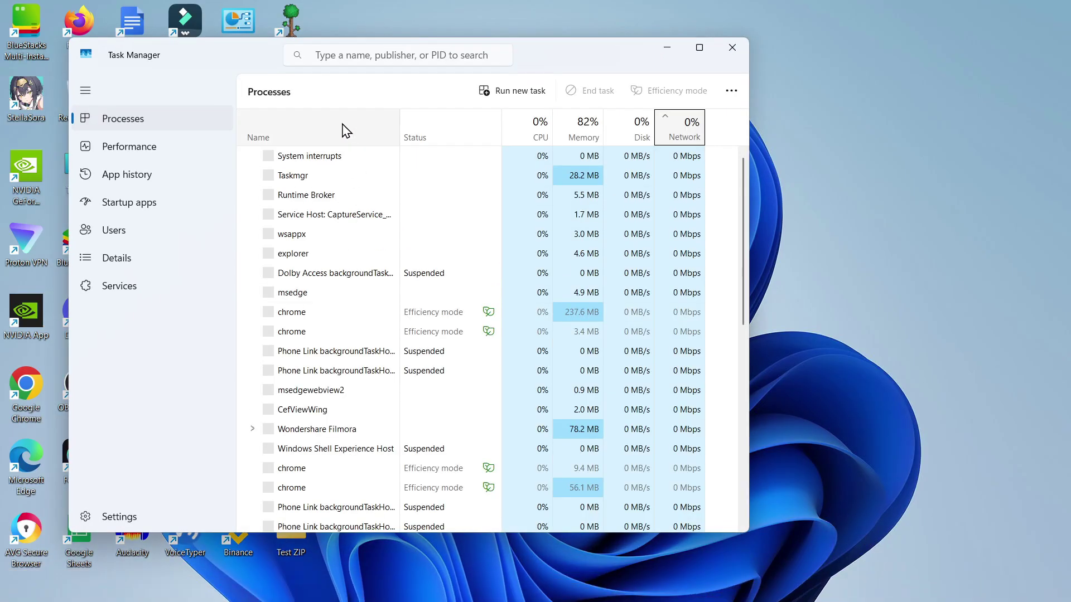
left_click(373, 55)
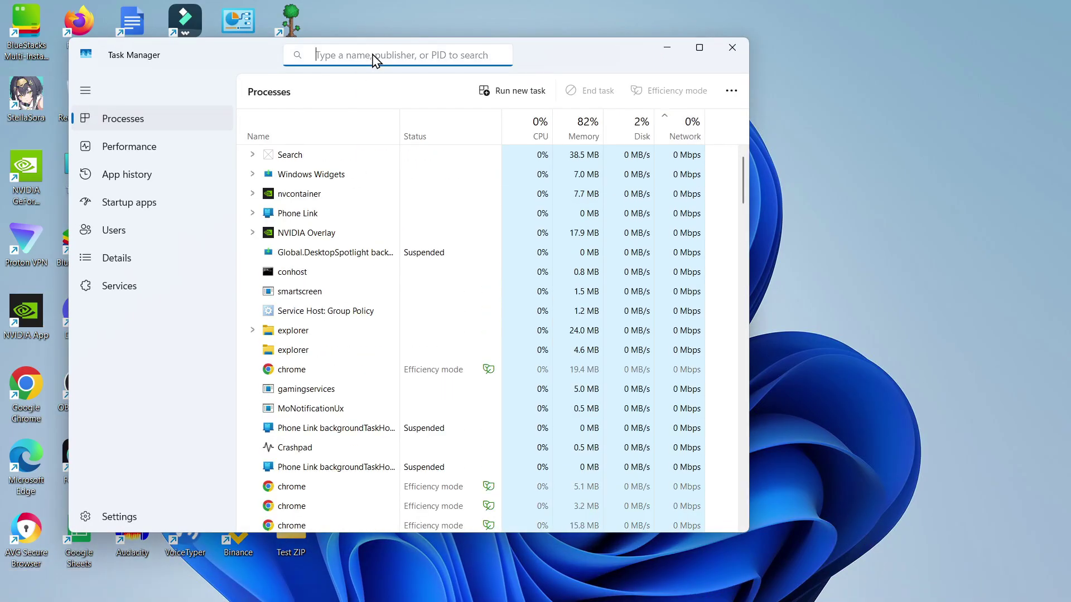
type("discord")
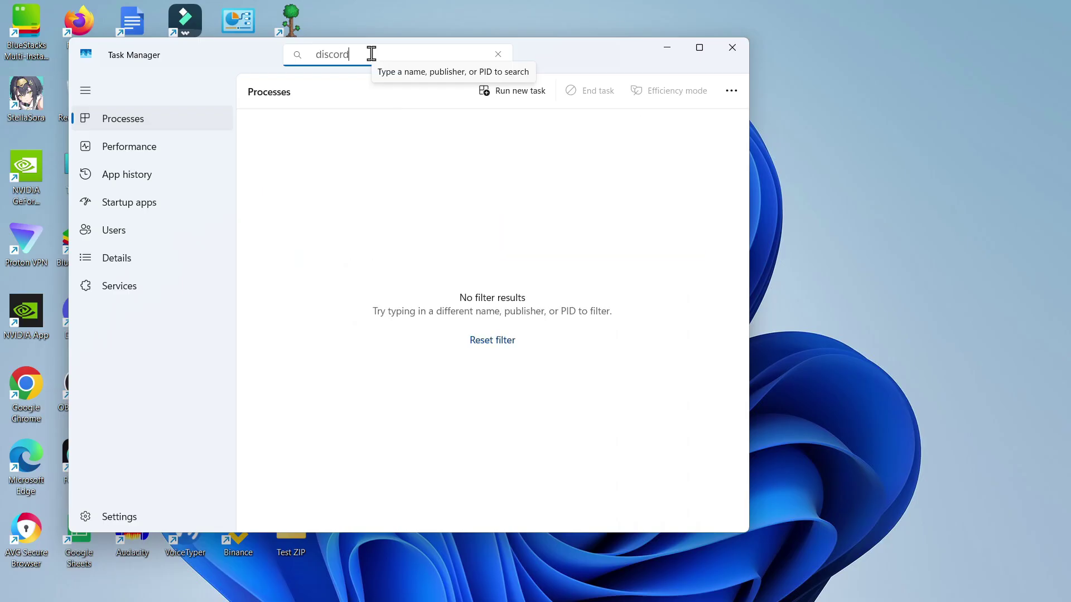
left_click(519, 221)
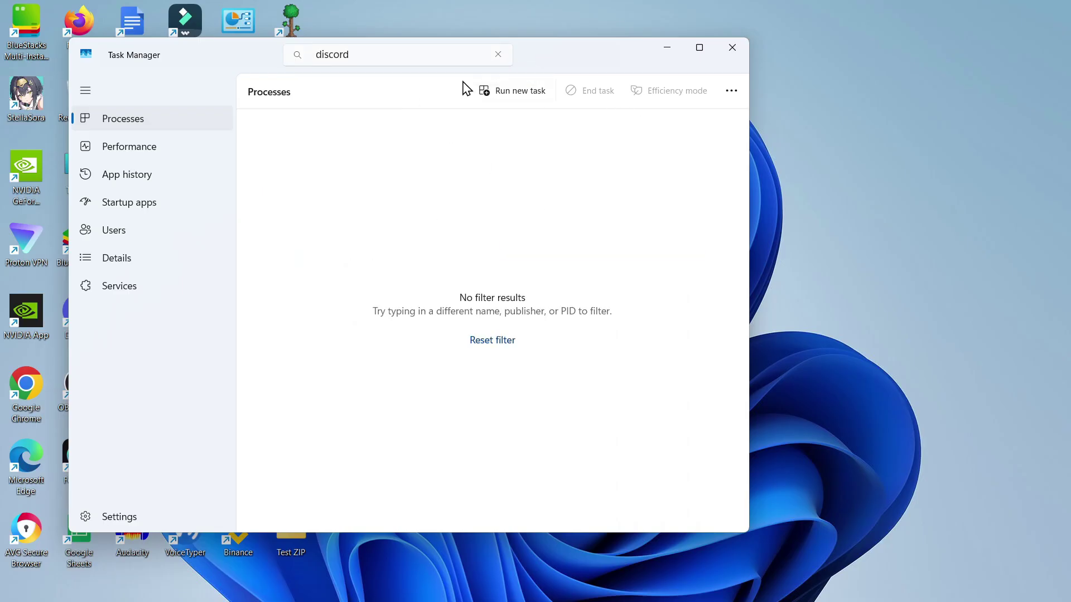
left_click(734, 48)
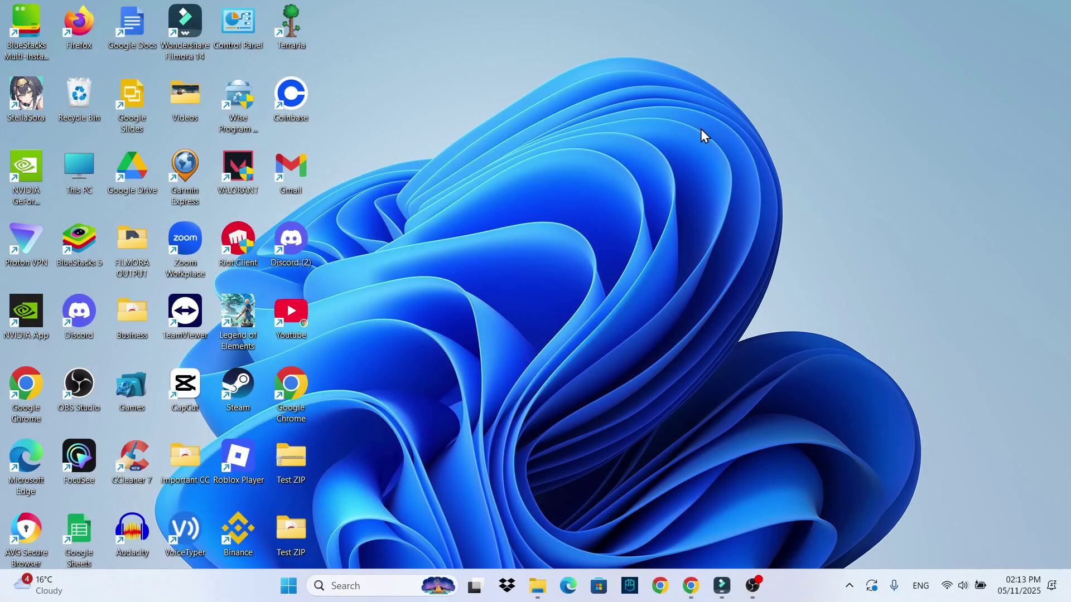
Step: Run %localappdata% from the Run dialog to open the AppData\Local folder
left_click(378, 587)
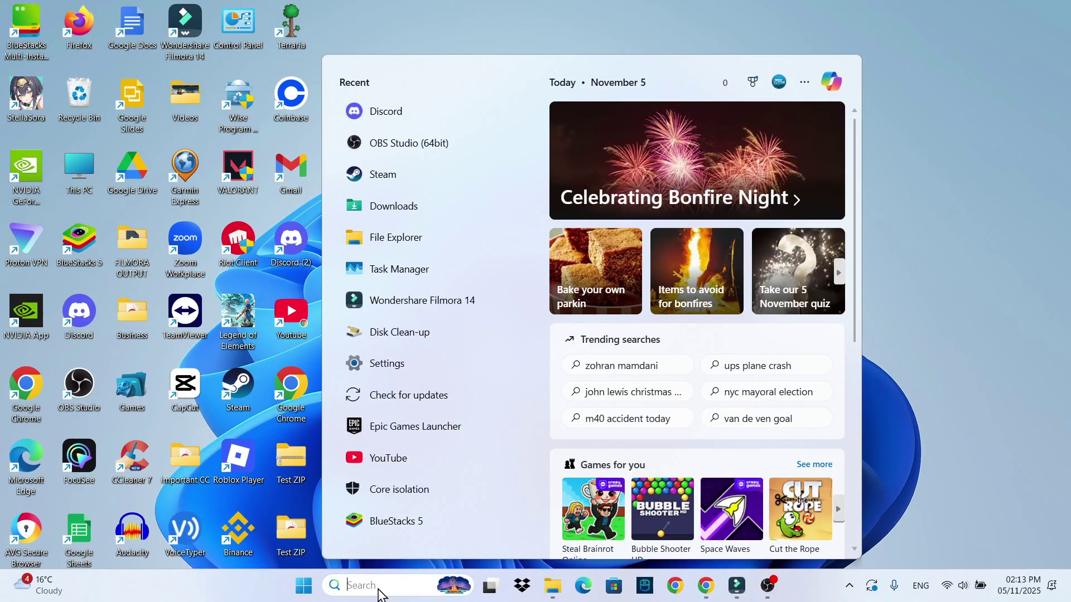
type("run")
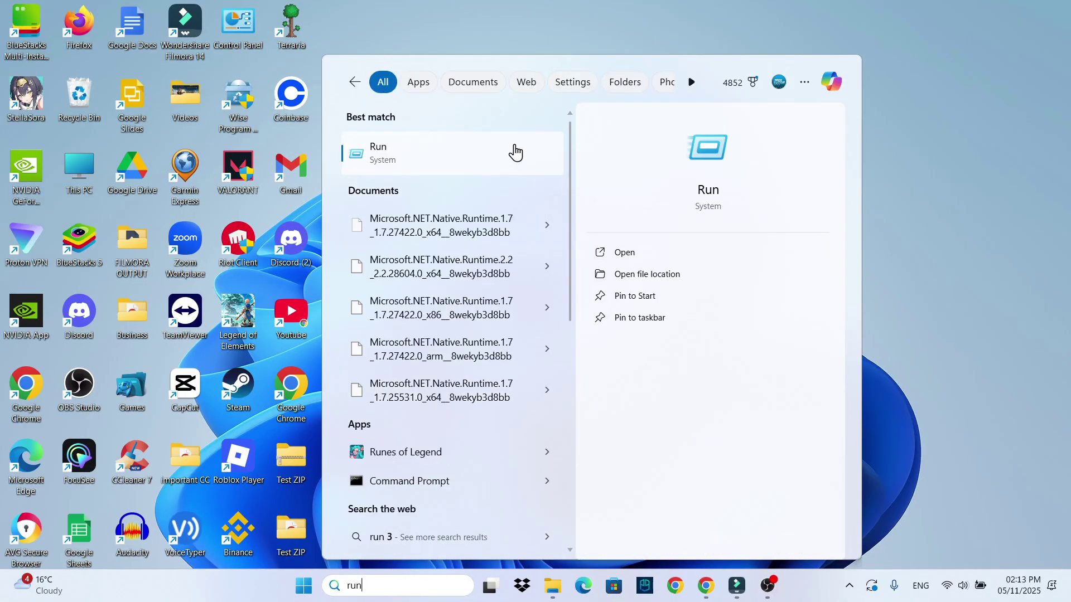
left_click(421, 148)
key("BackSpace")
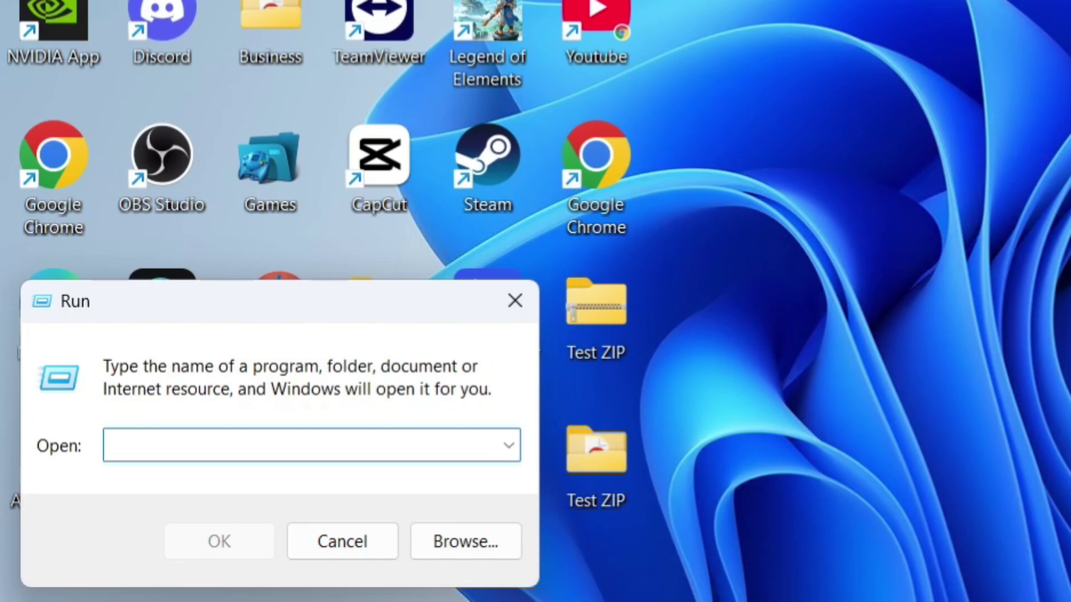
type("%")
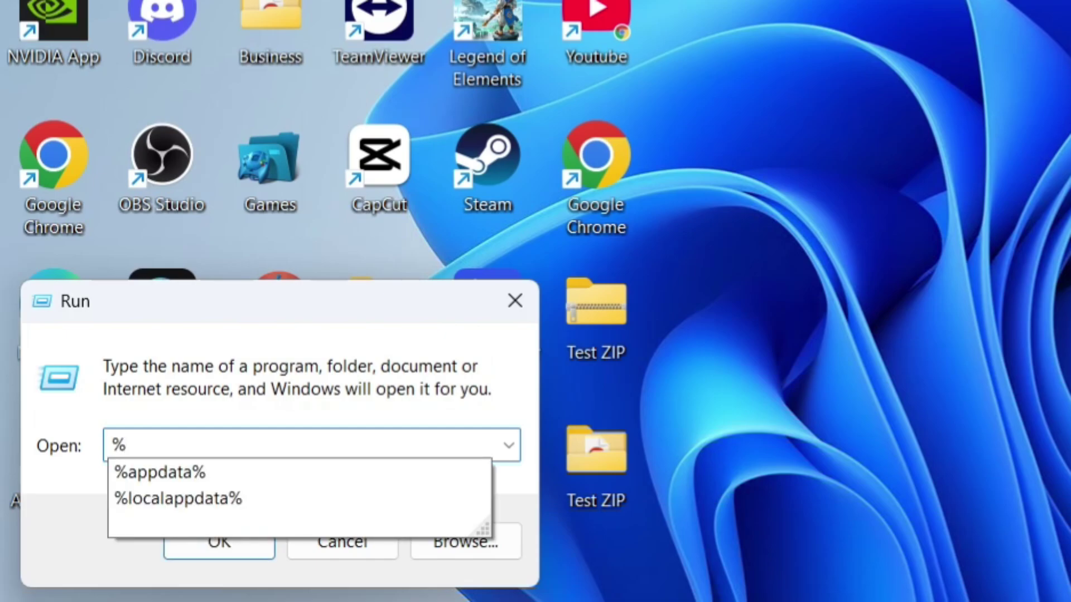
type("localappdata")
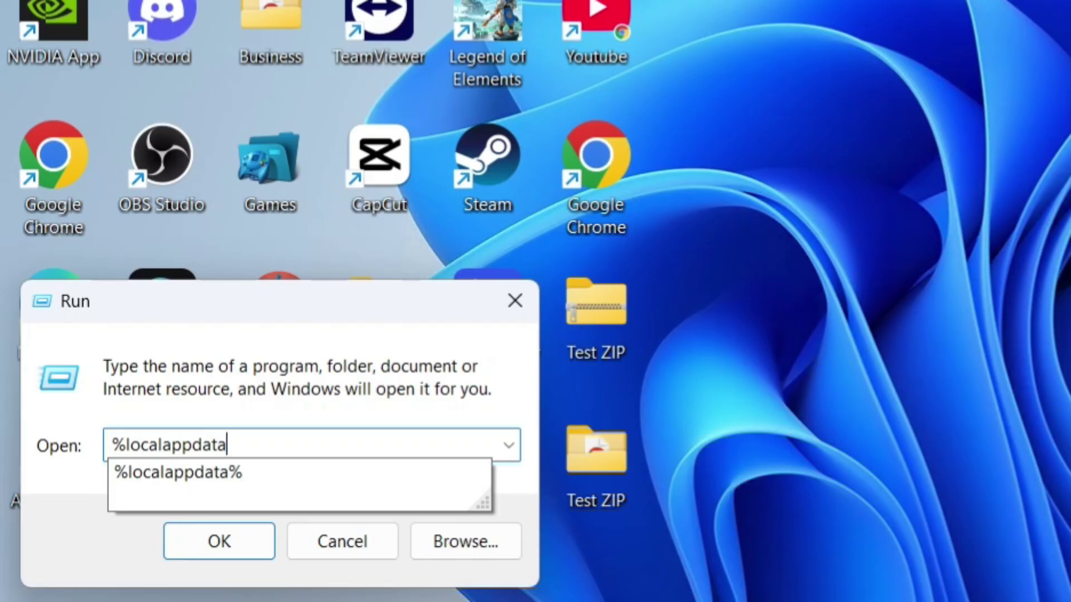
type("%")
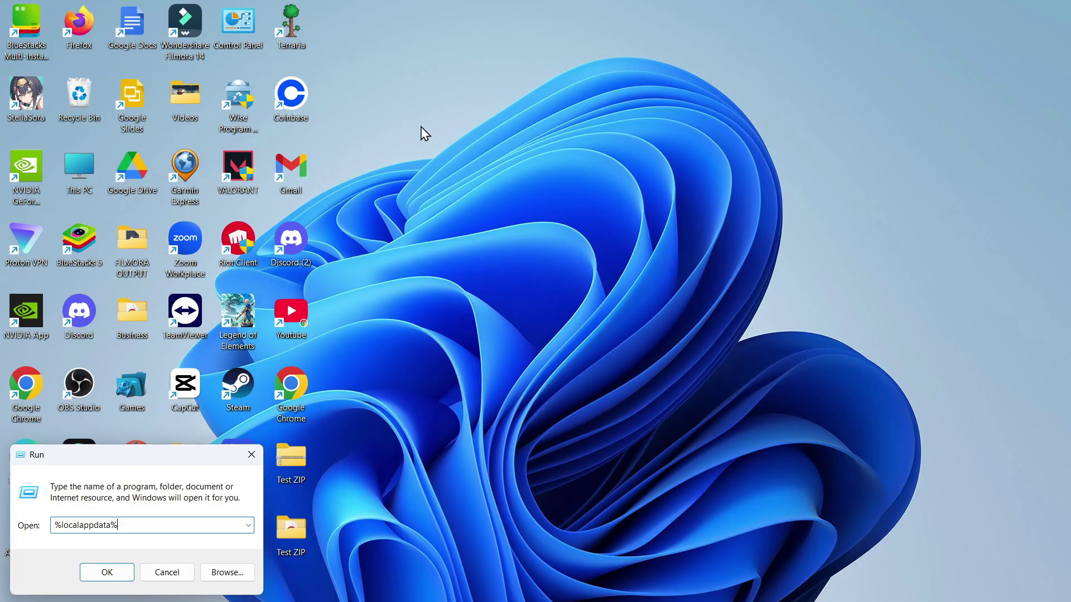
key("Return")
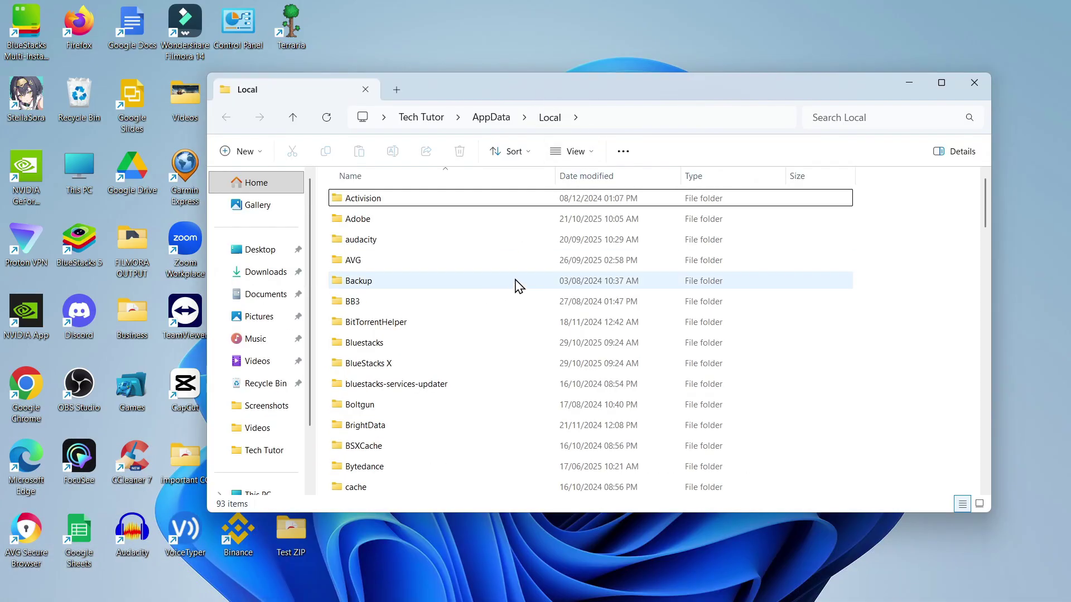
Step: Scroll to and open the Discord folder in AppData\Local, then select the Update application
left_click(504, 281)
scroll(487, 296, "down", 1)
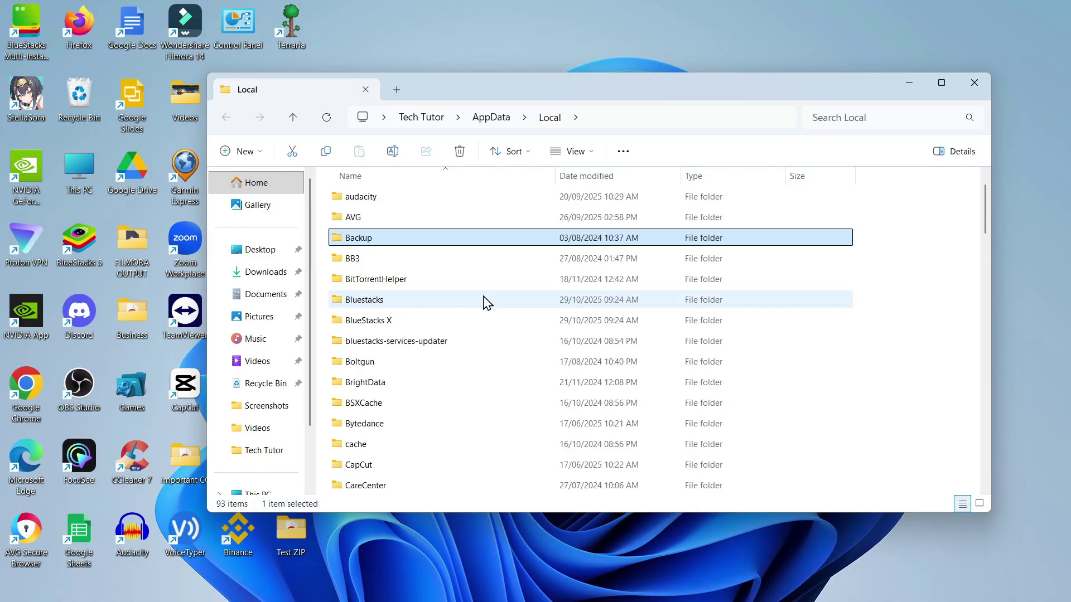
scroll(485, 299, "down", 4)
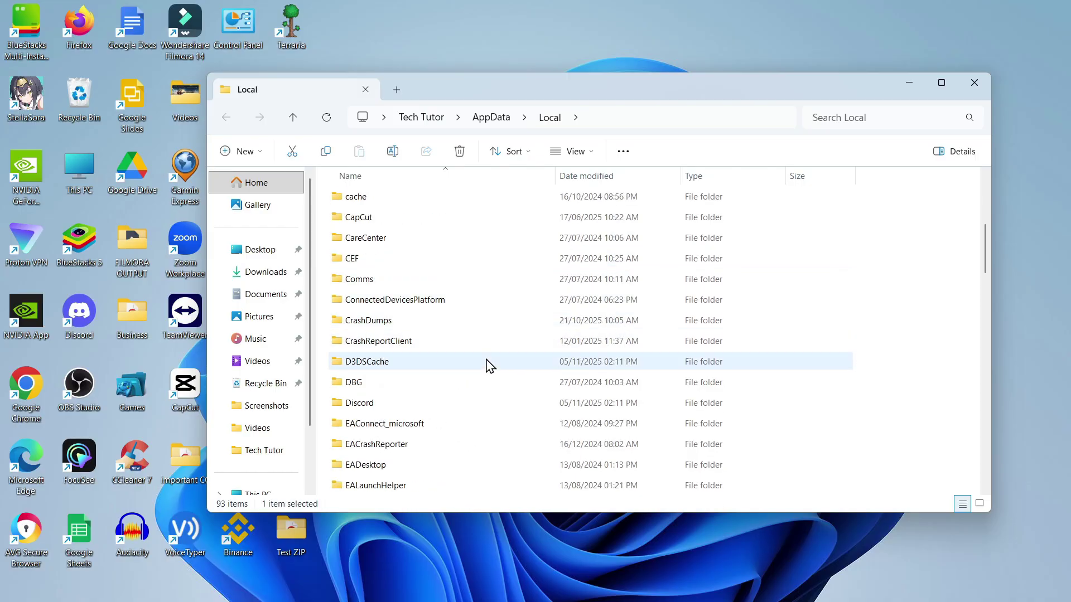
left_click(416, 404)
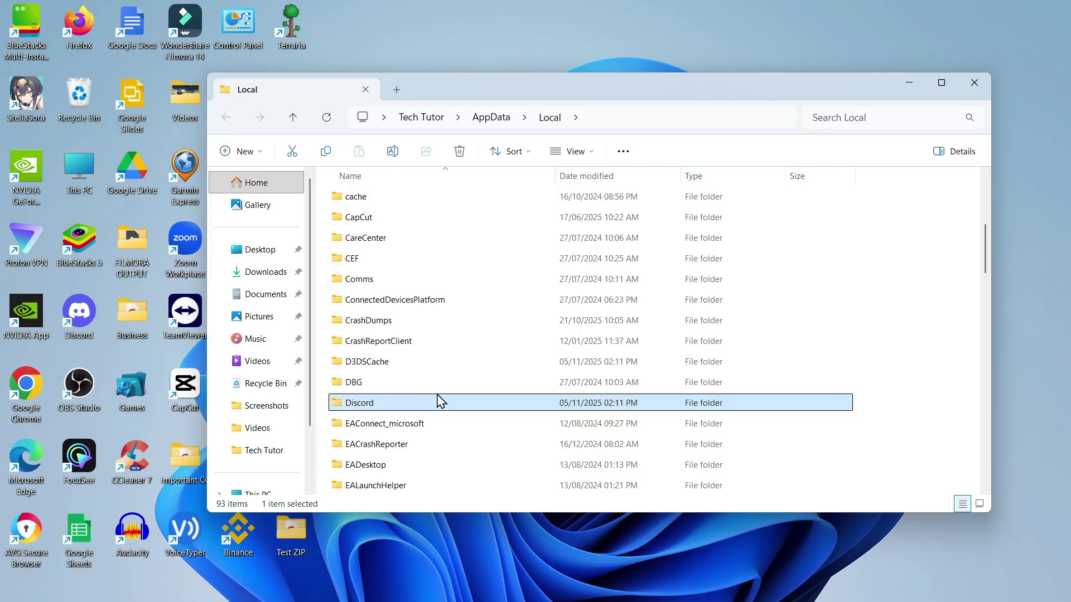
double_click(399, 405)
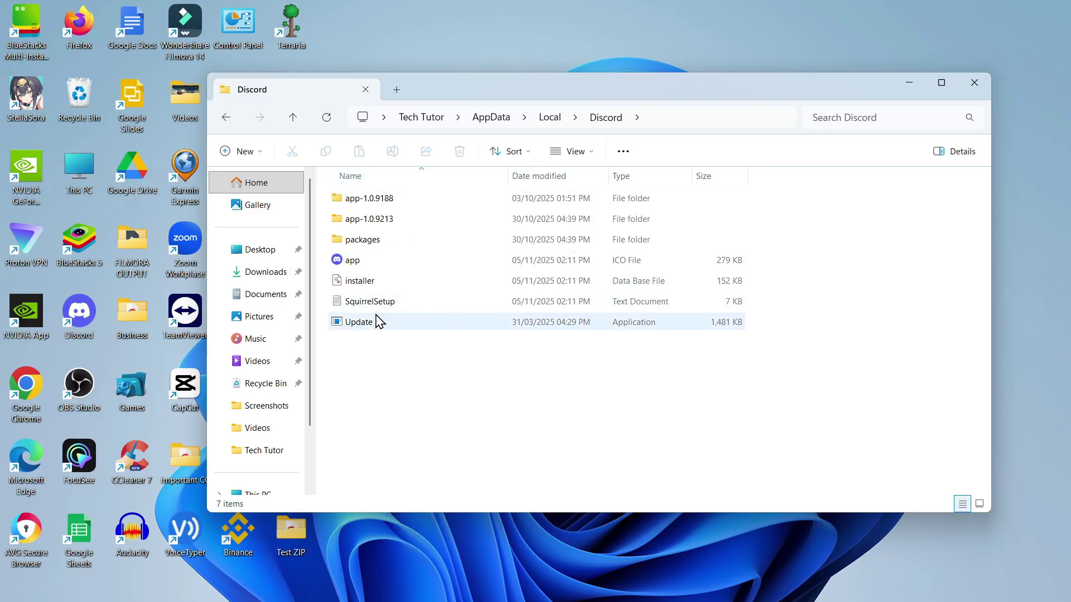
left_click(455, 322)
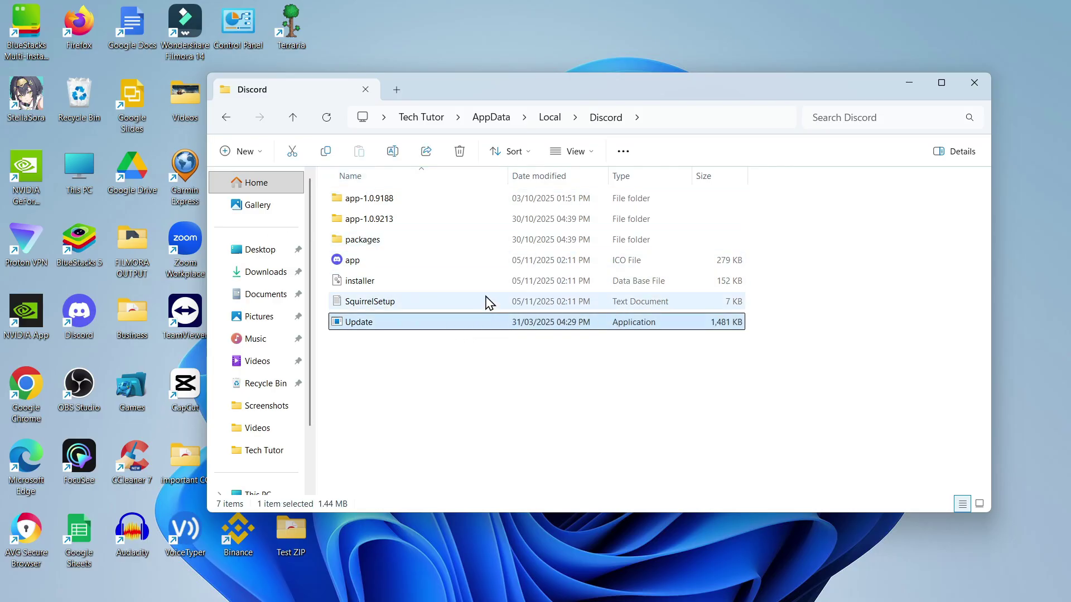
Step: Rename Discord's Update application to 'Update repair' through its right-click menu
right_click(394, 328)
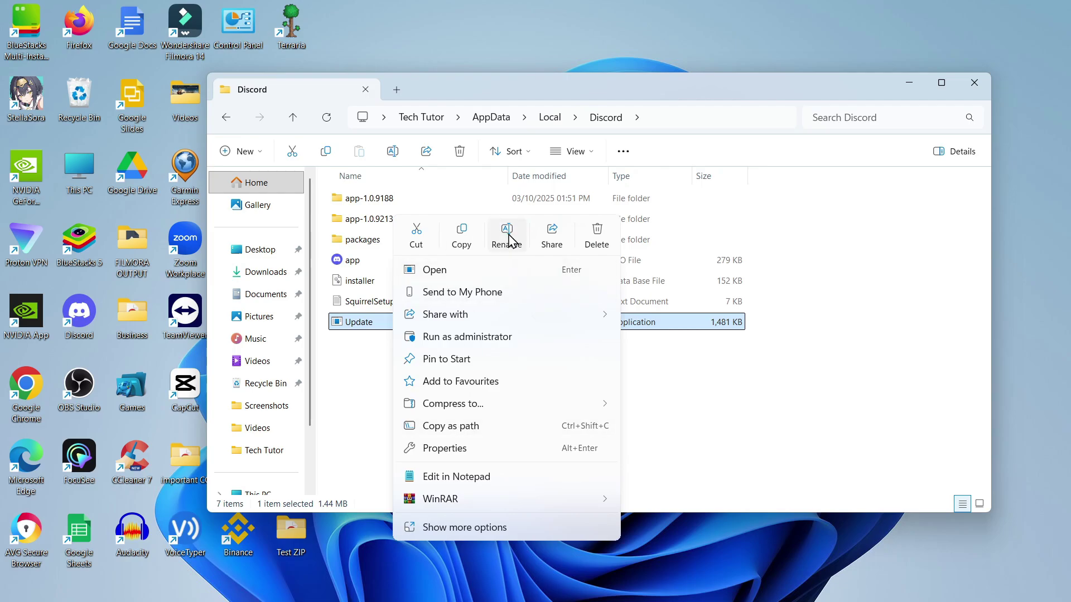
left_click(508, 241)
left_click(386, 322)
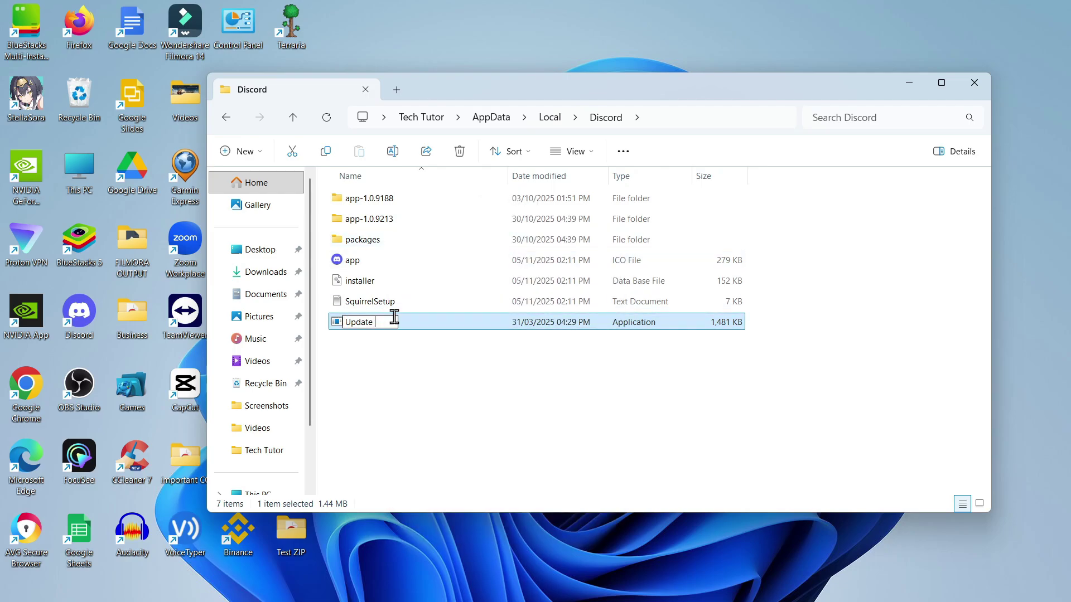
type("repair")
left_click(407, 348)
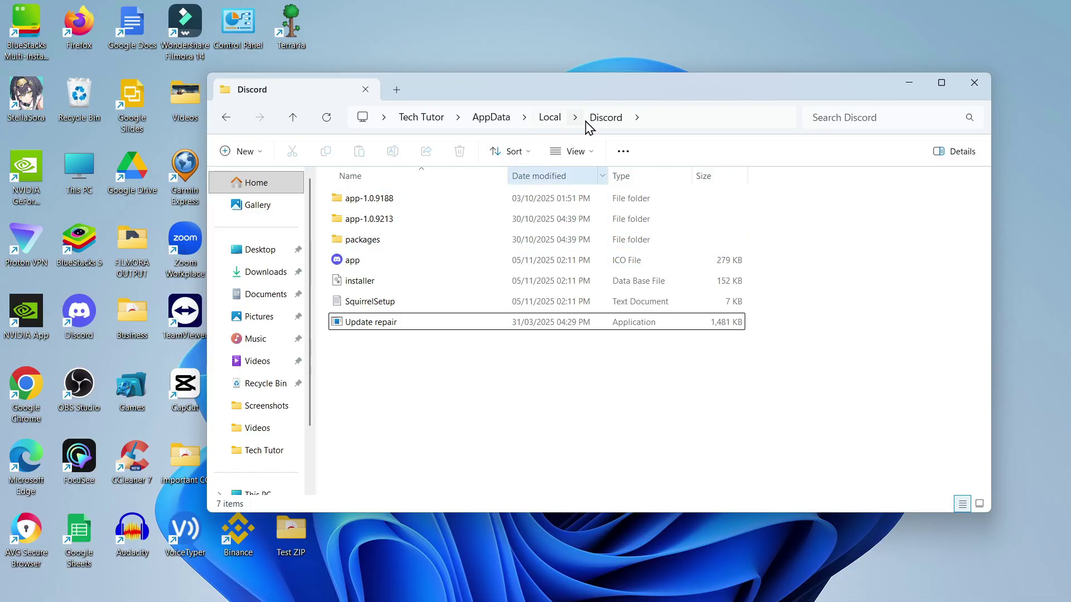
Step: Navigate from AppData into Roaming\discord\Cache\Cache_Data
left_click(491, 117)
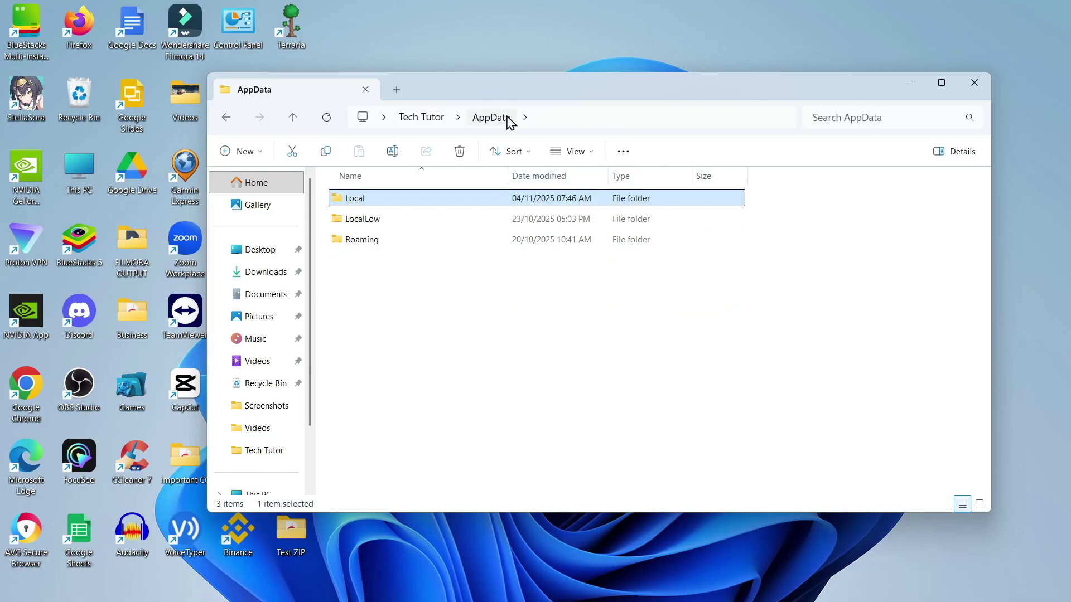
double_click(388, 241)
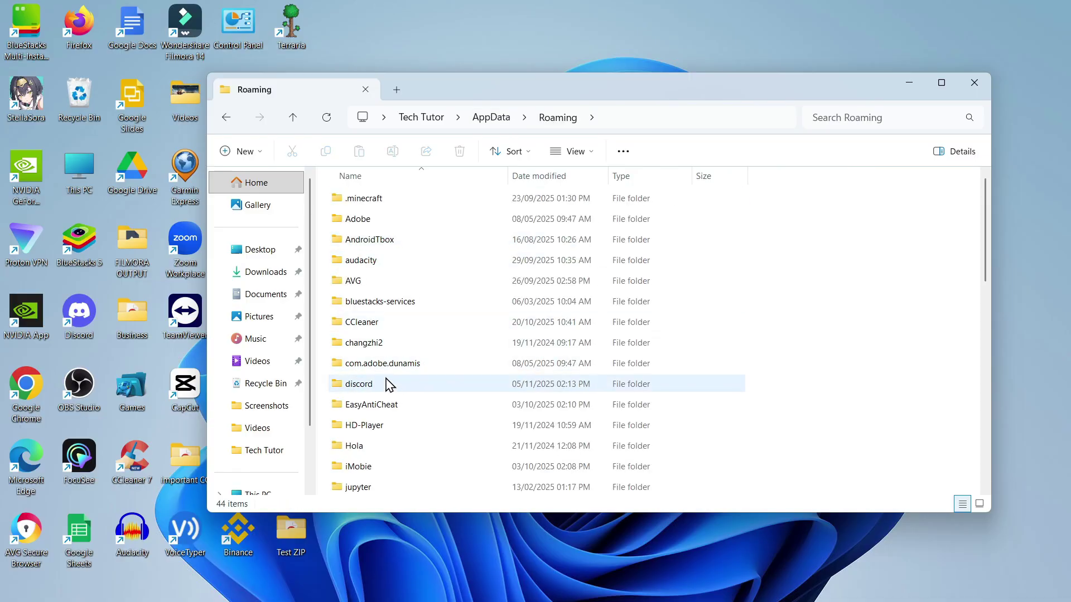
scroll(459, 329, "down", 1)
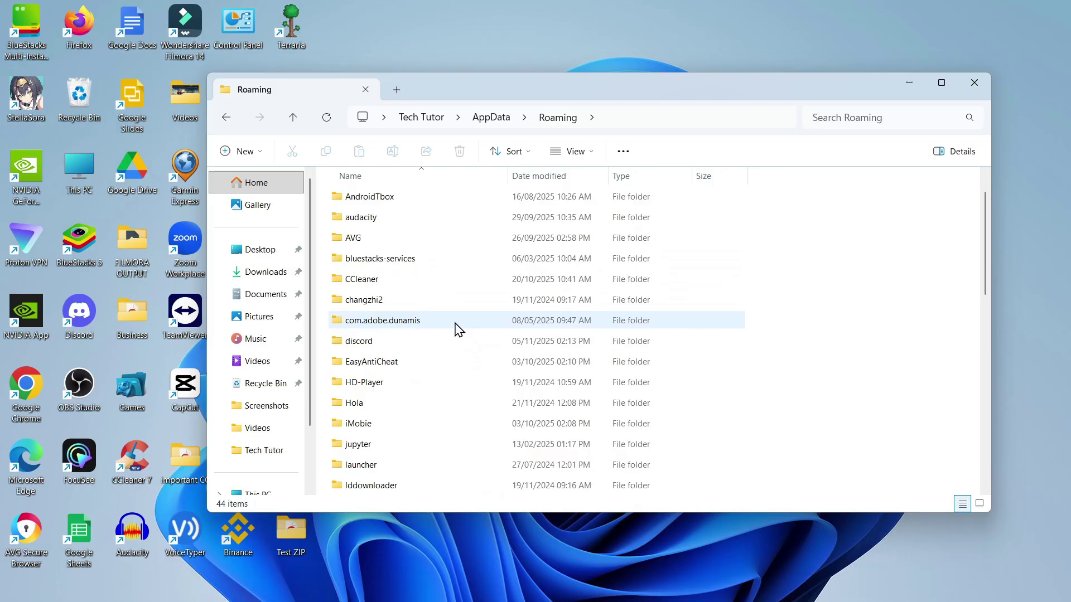
left_click(398, 342)
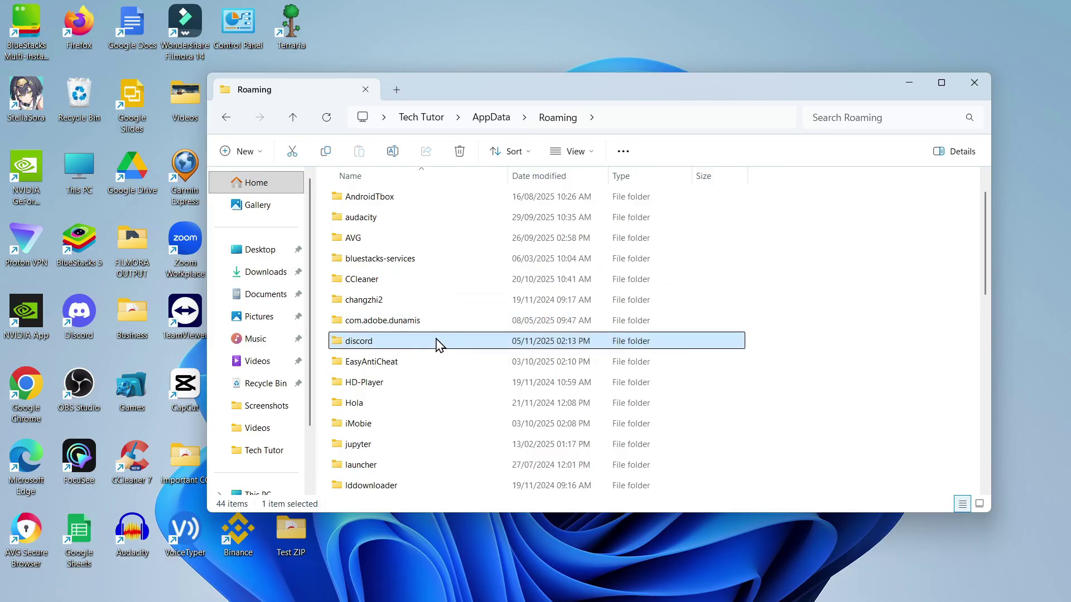
double_click(438, 342)
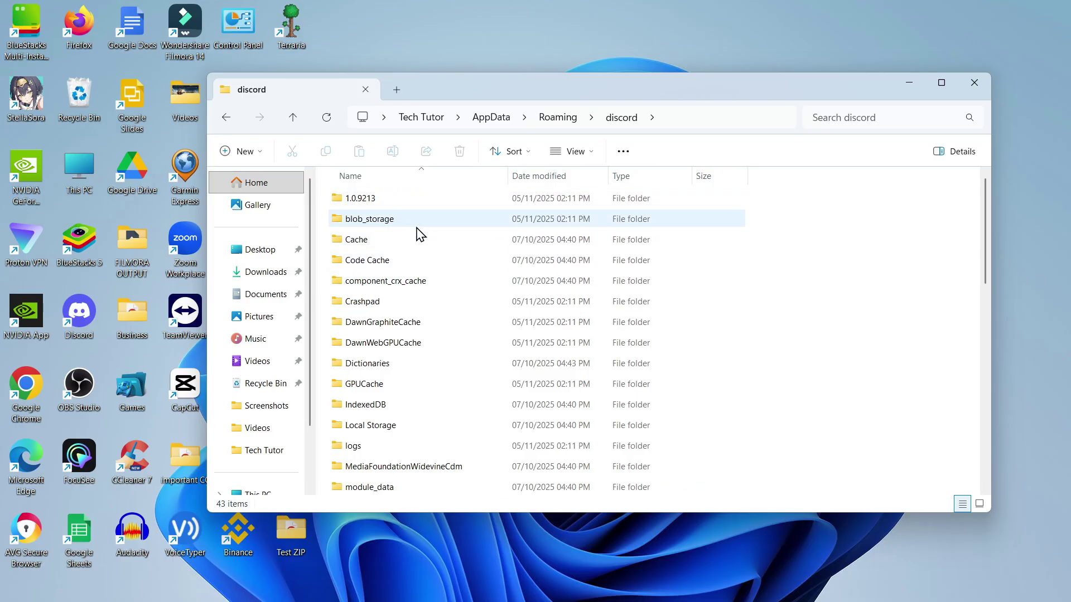
double_click(384, 241)
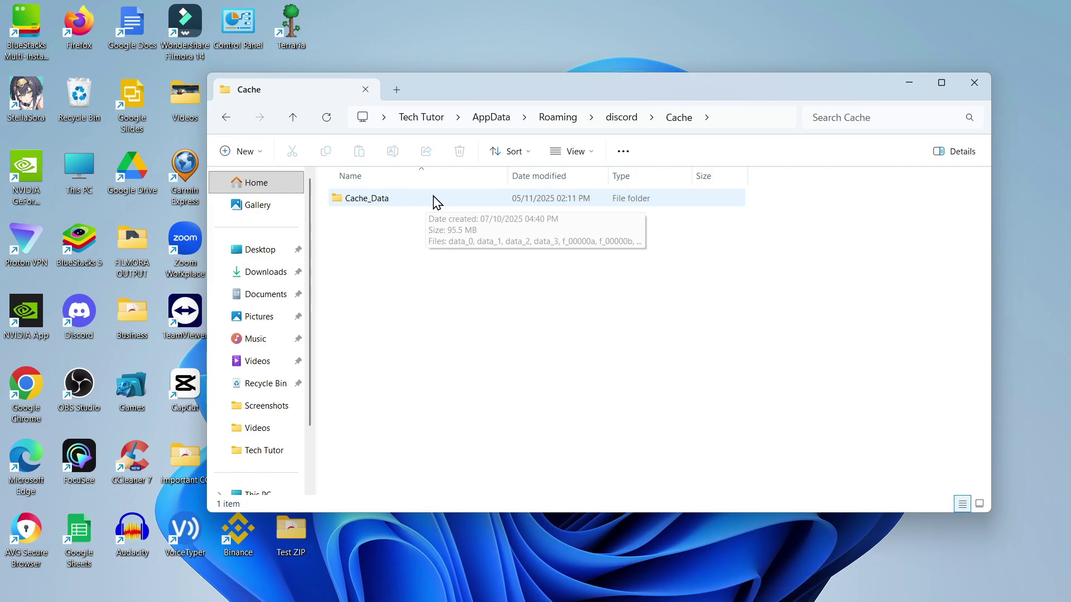
double_click(435, 200)
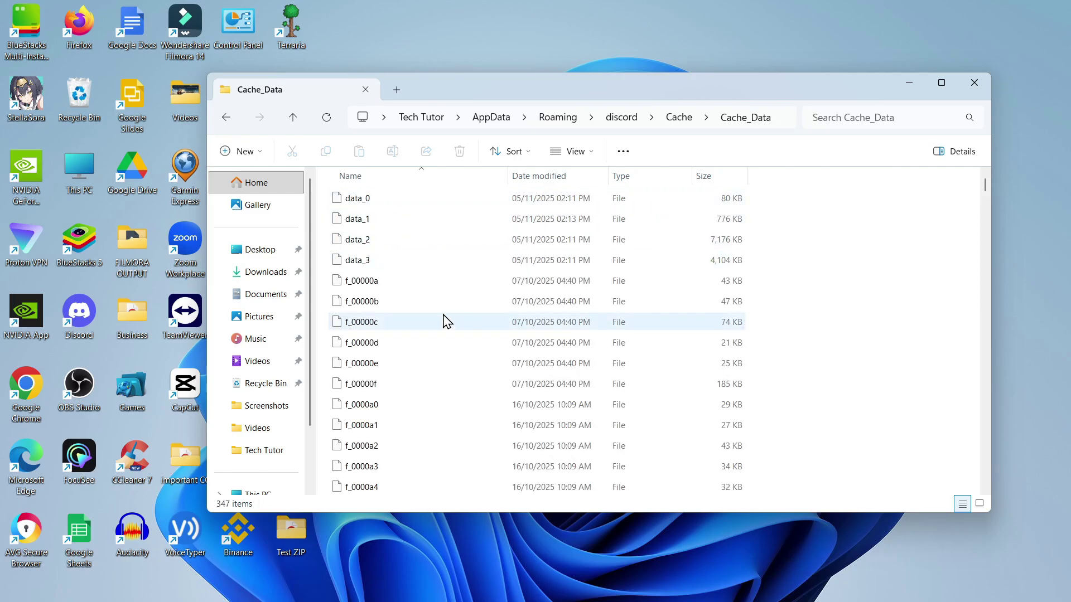
Step: Select all 347 cache files with Ctrl+A and close File Explorer
scroll(443, 346, "down", 4)
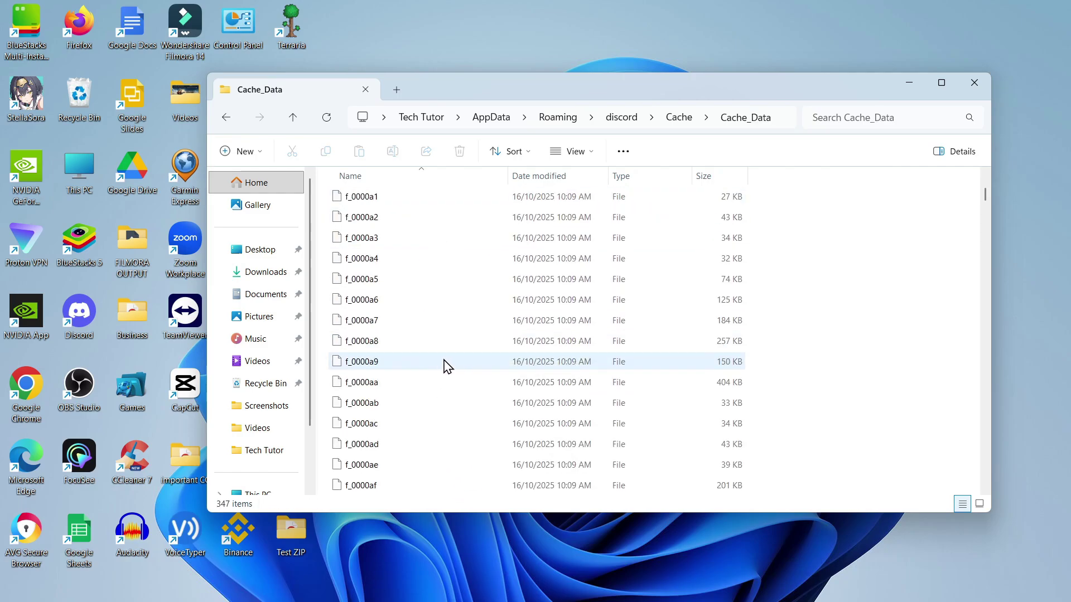
scroll(446, 363, "up", 4)
left_click(411, 343)
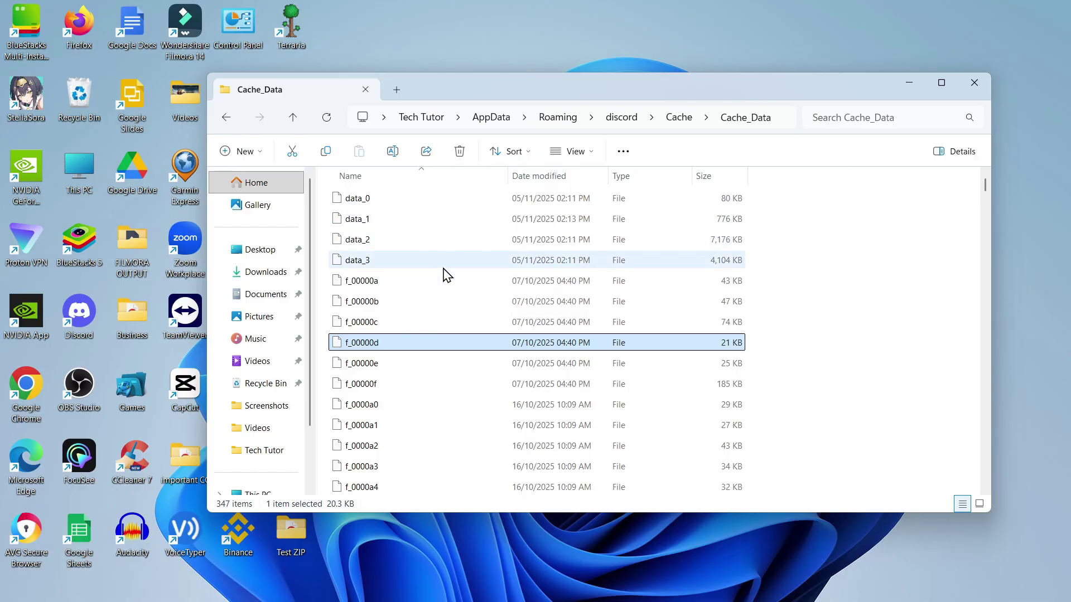
key("ctrl+a")
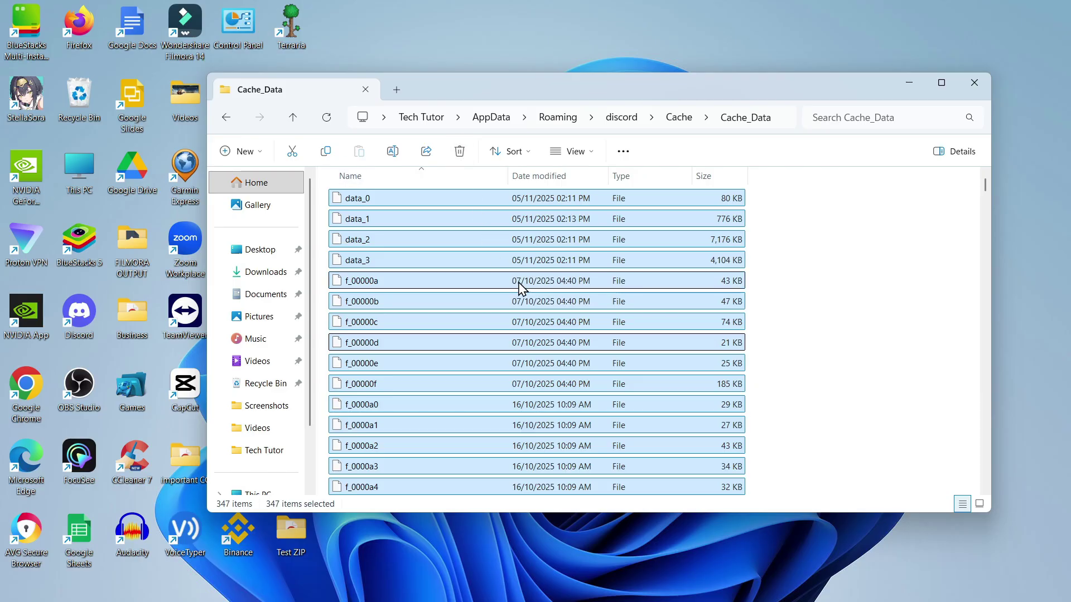
left_click(973, 84)
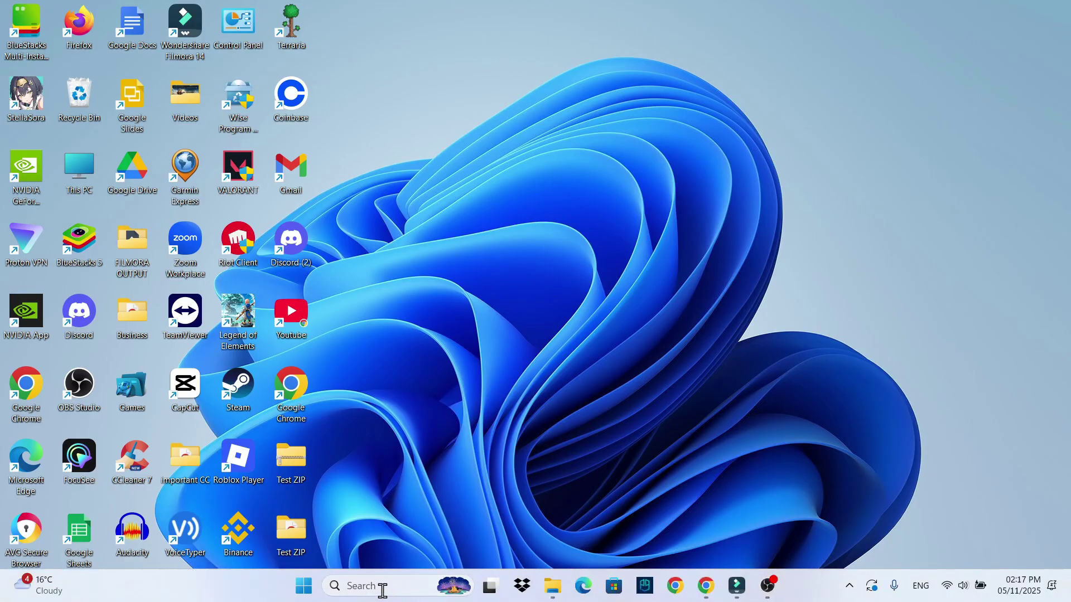
Step: Search 'windows defender' and open the Windows Defender Firewall Control Panel page
left_click(382, 589)
type("windows")
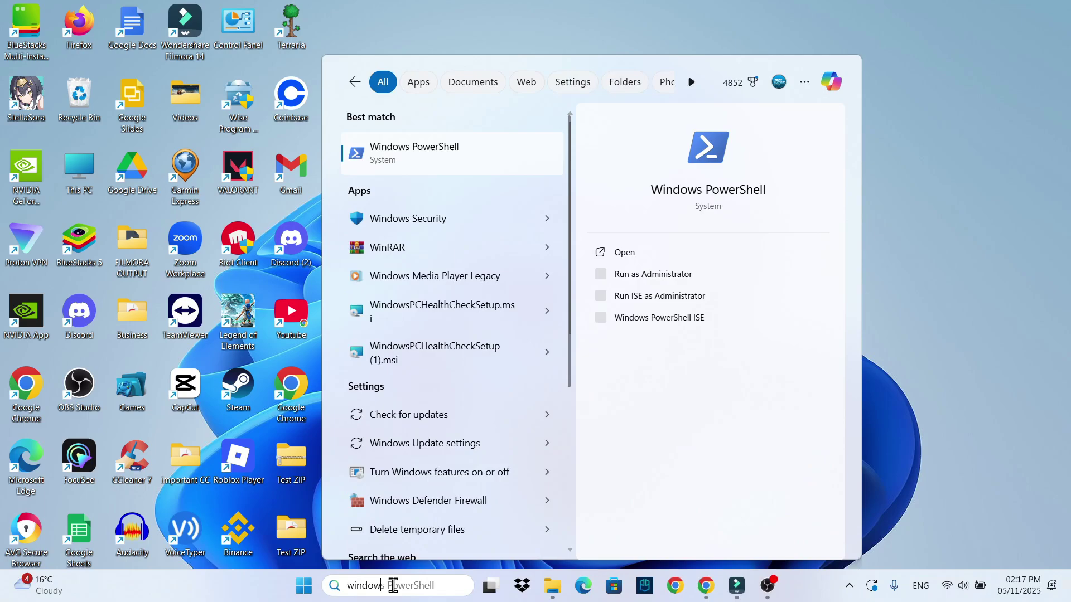
type(" defender")
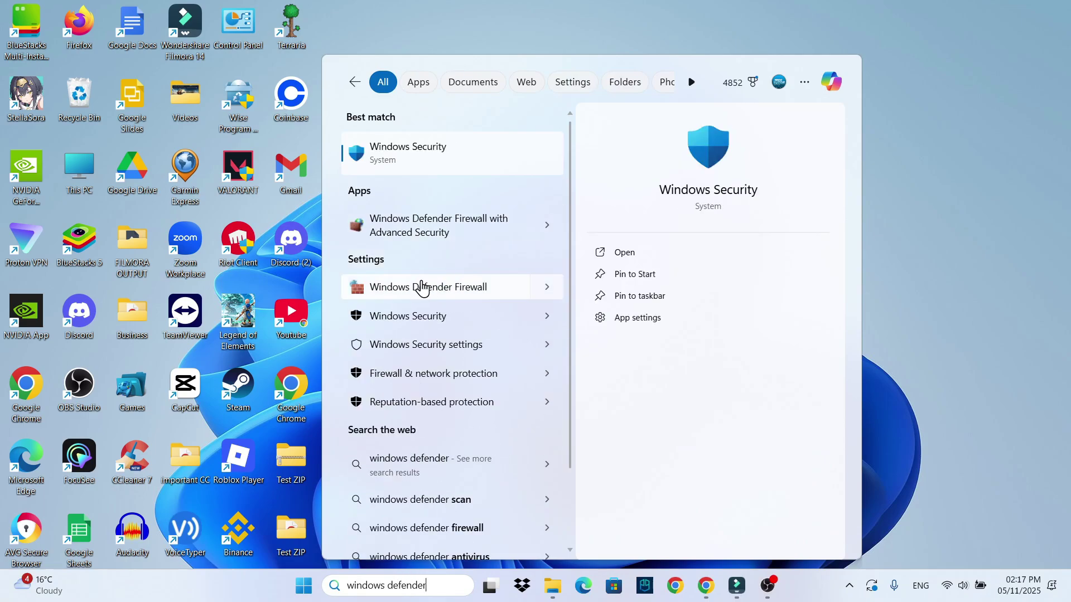
left_click(443, 288)
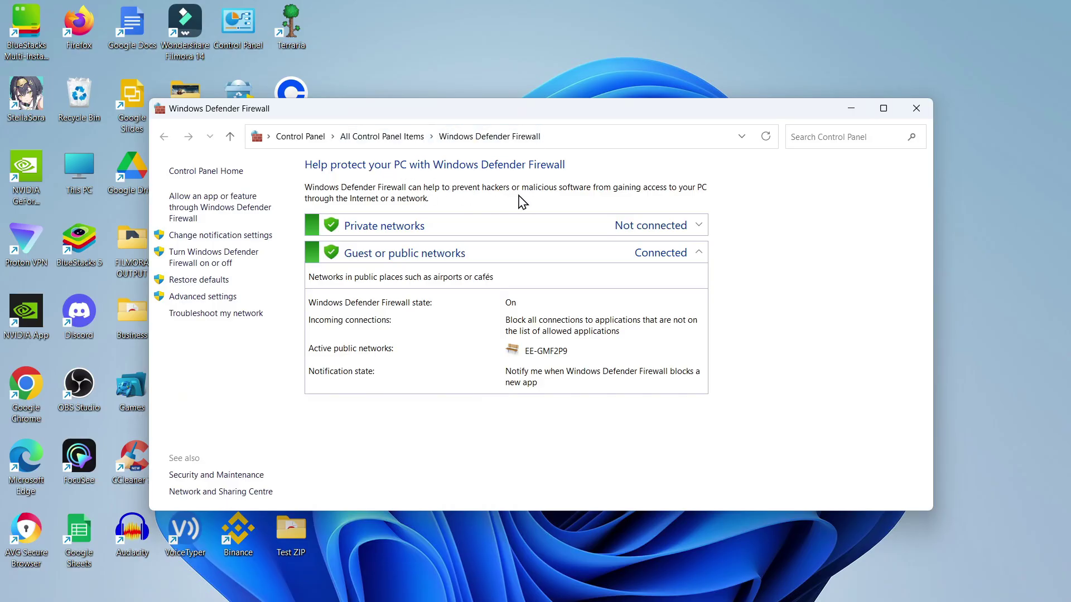
Step: Review the firewall on/off settings for private and public networks, confirm with OK, and close
left_click(243, 263)
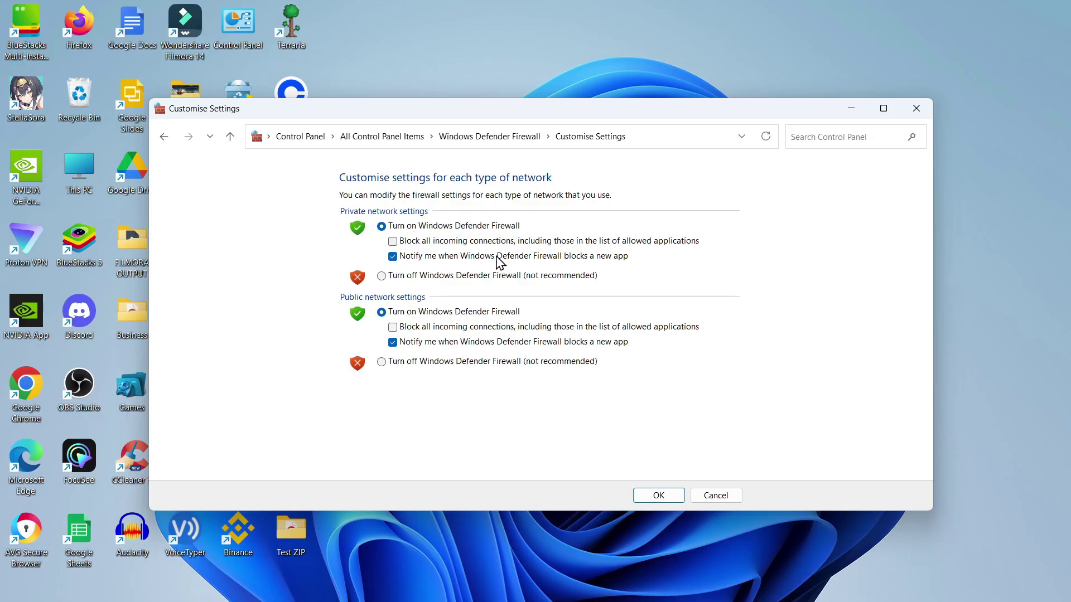
left_click(660, 496)
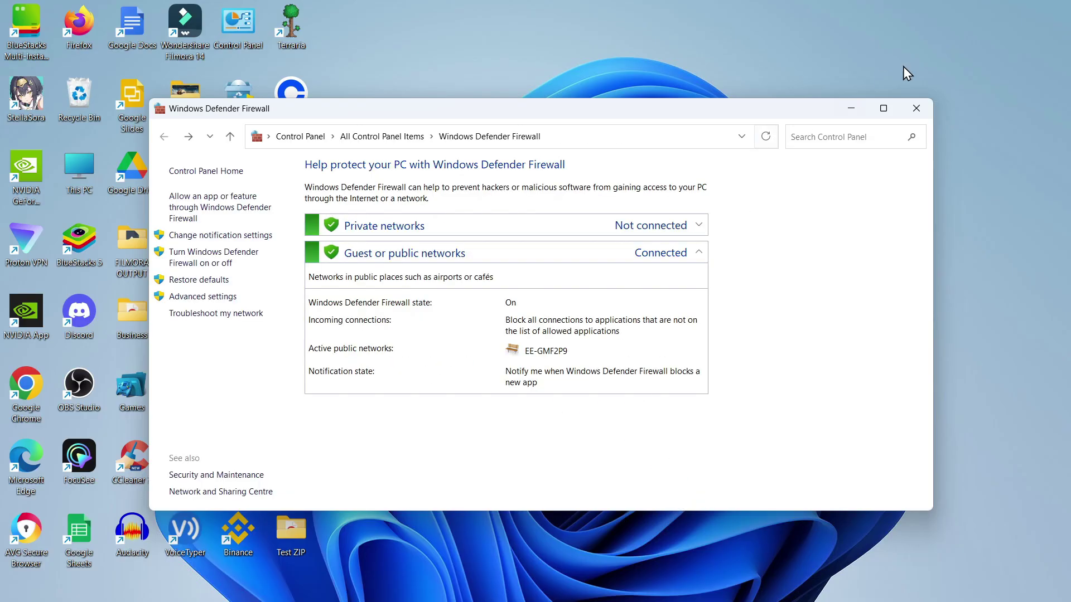
left_click(916, 107)
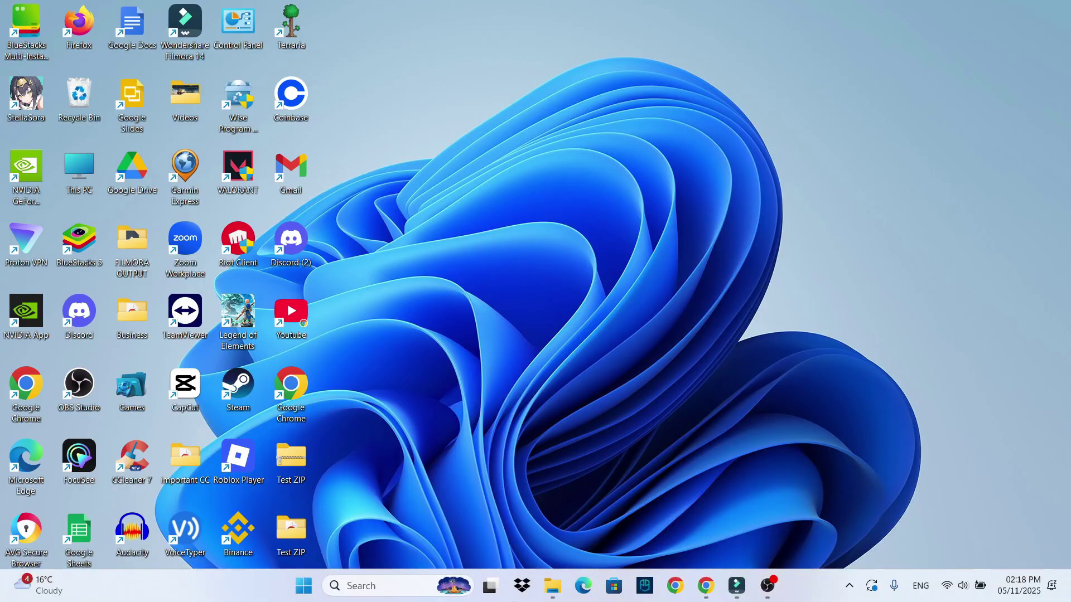
Step: Open Settings to the Apps > Installed apps list
left_click(394, 583)
type("settings")
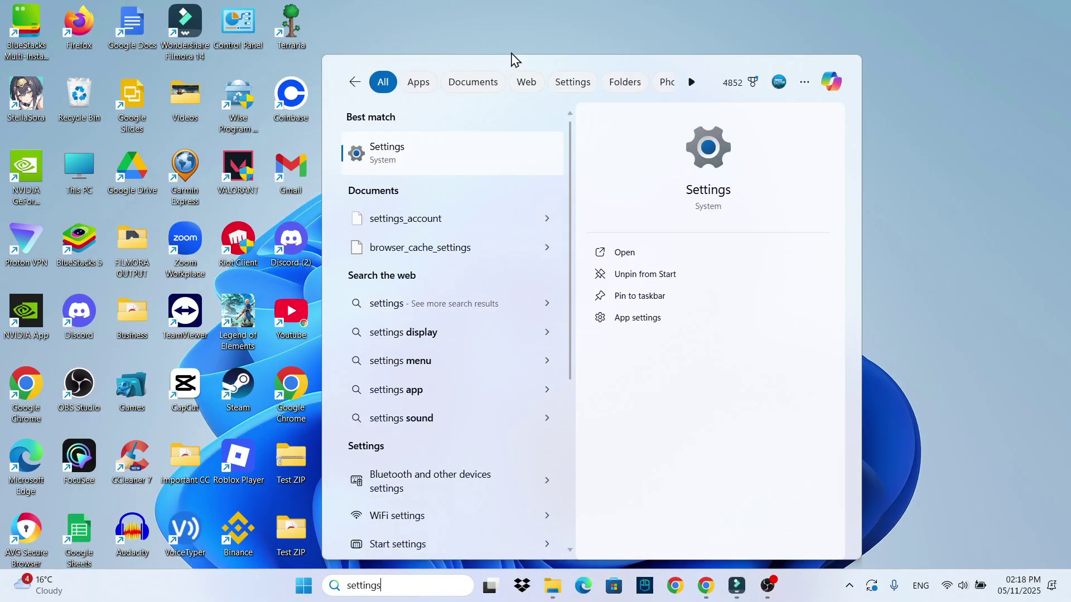
left_click(440, 156)
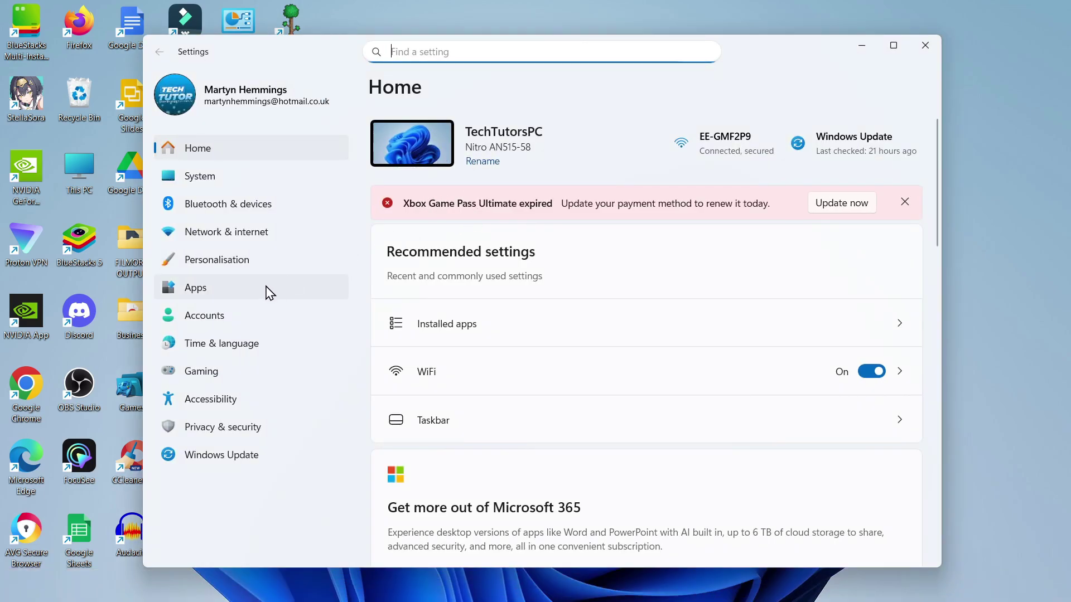
left_click(229, 290)
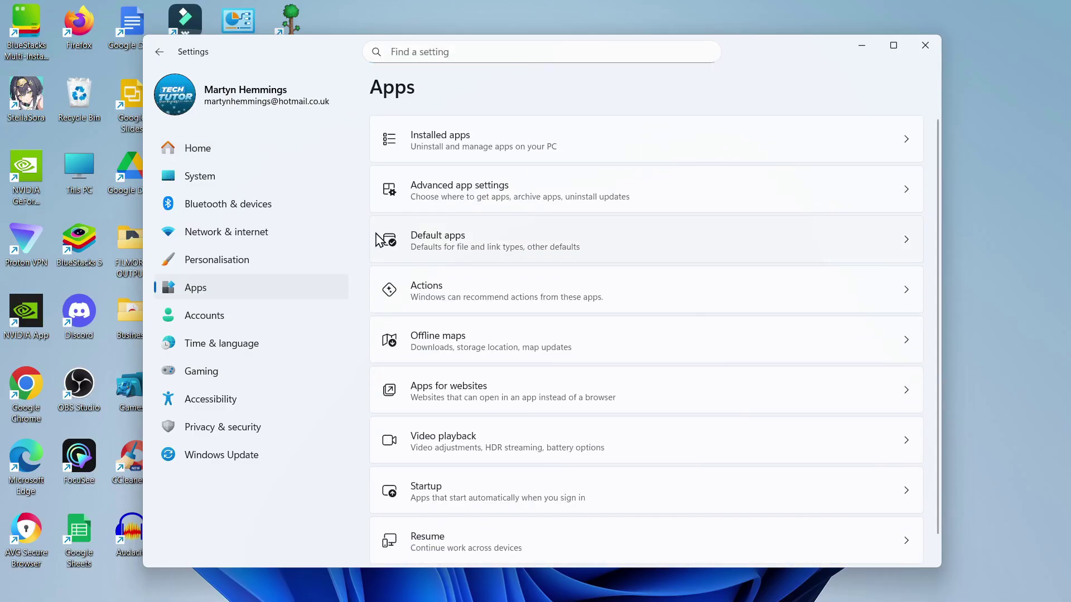
left_click(518, 149)
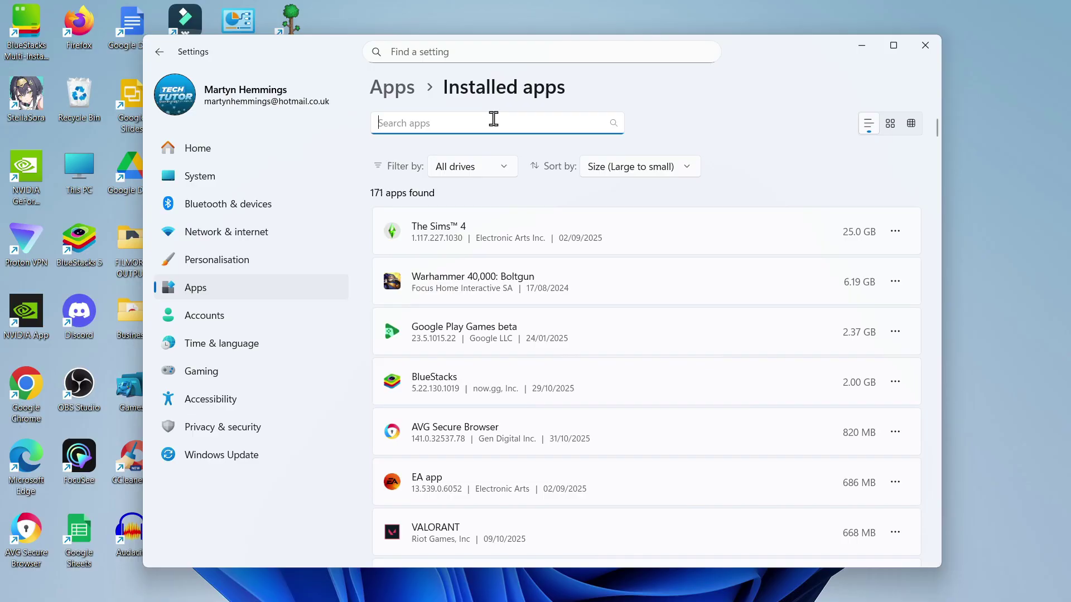
Step: Search installed apps for 'discord', bring up its Uninstall option, dismiss it, and close Settings
type("discord")
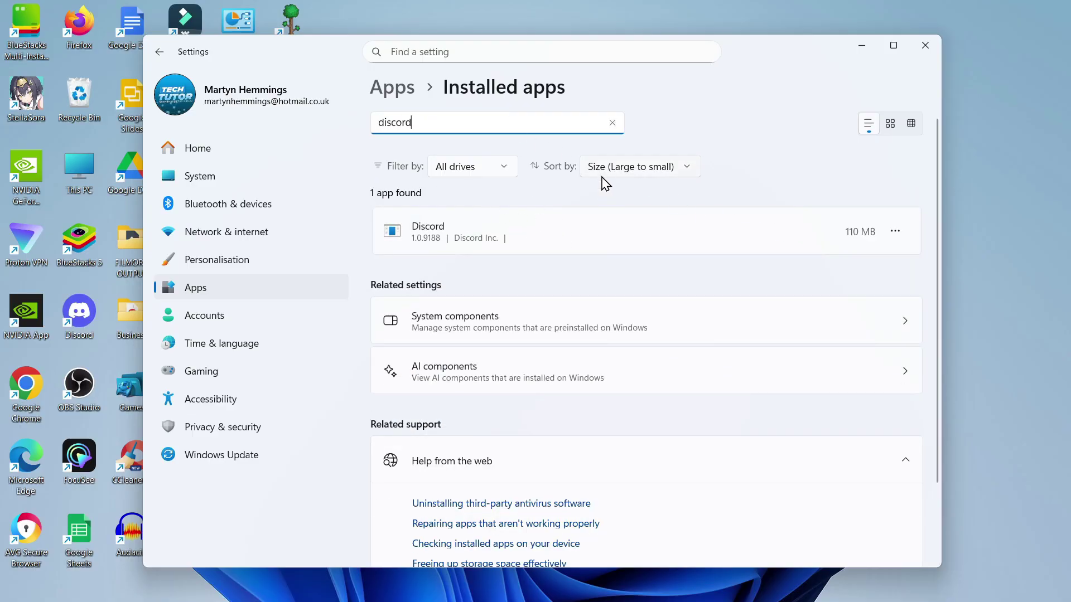
left_click(895, 232)
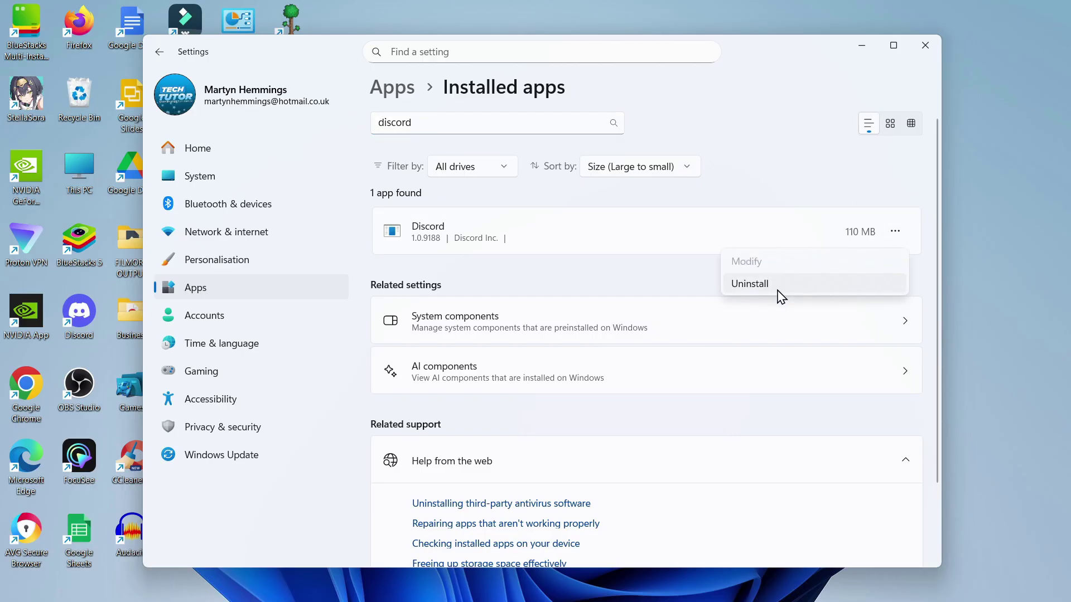
left_click(652, 288)
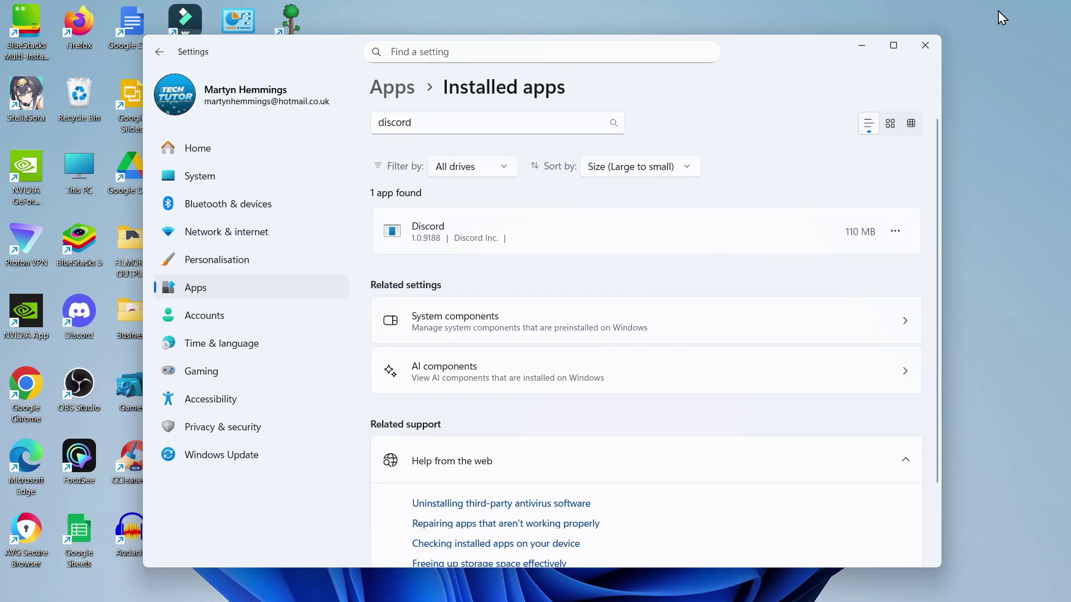
left_click(924, 45)
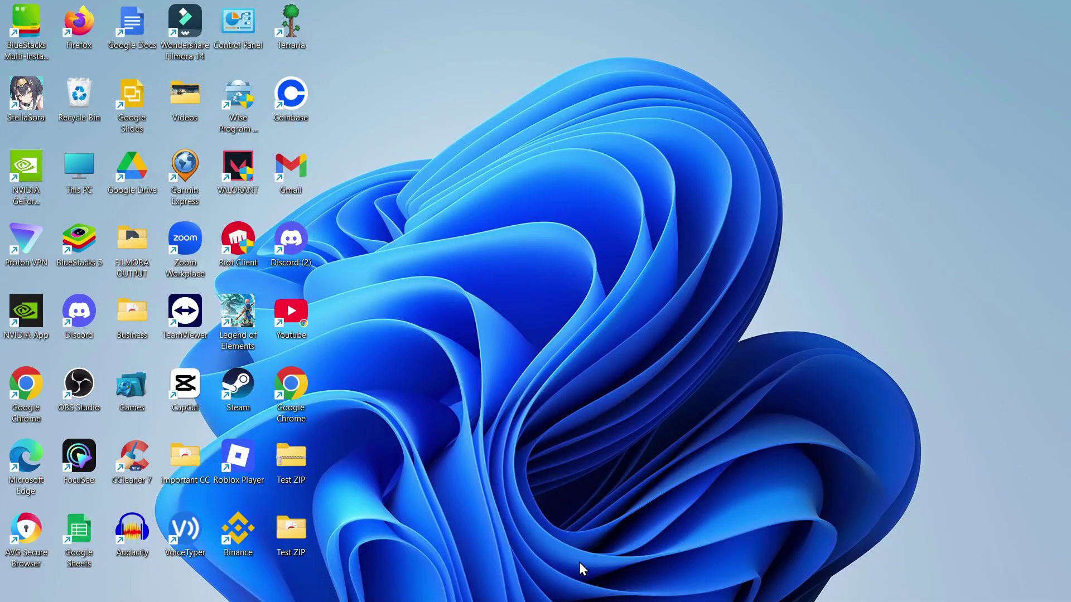
Step: Launch Microsoft Store by searching 'store' in Windows search
mouse_move(490, 600)
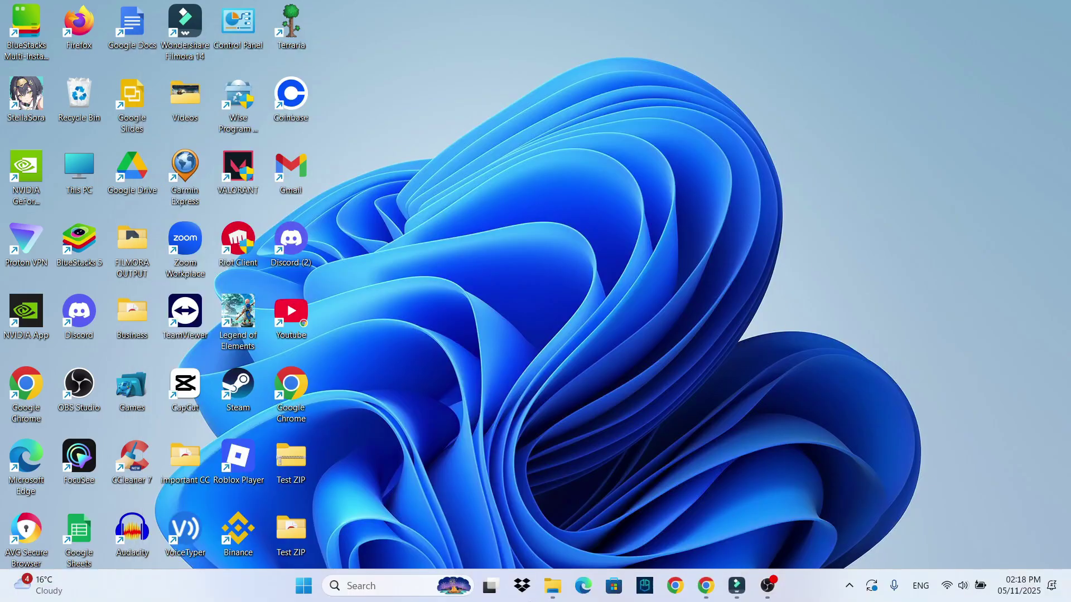
left_click(384, 586)
type("store")
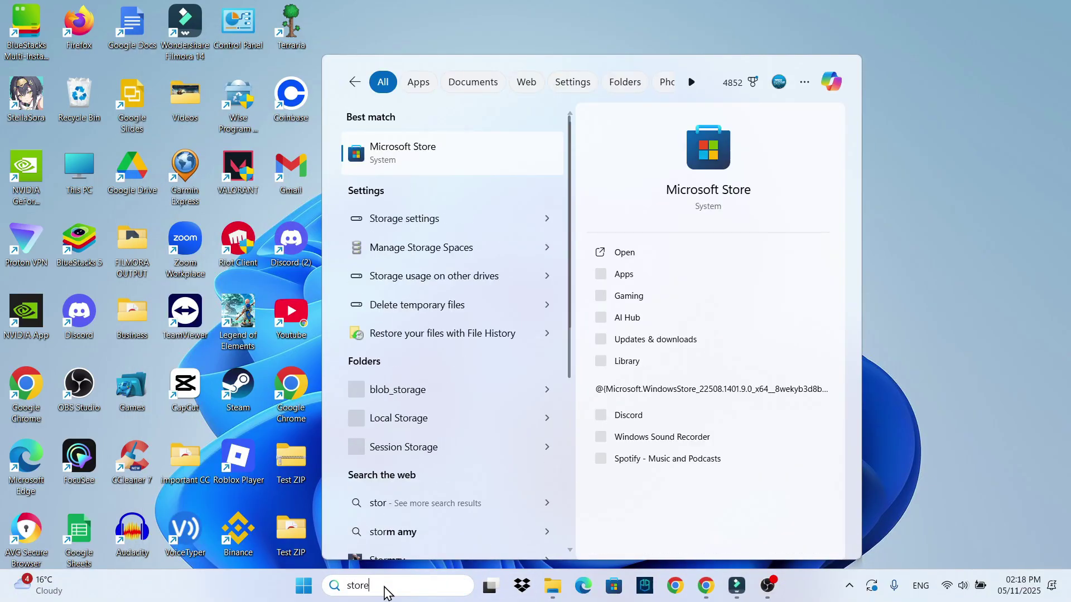
left_click(498, 148)
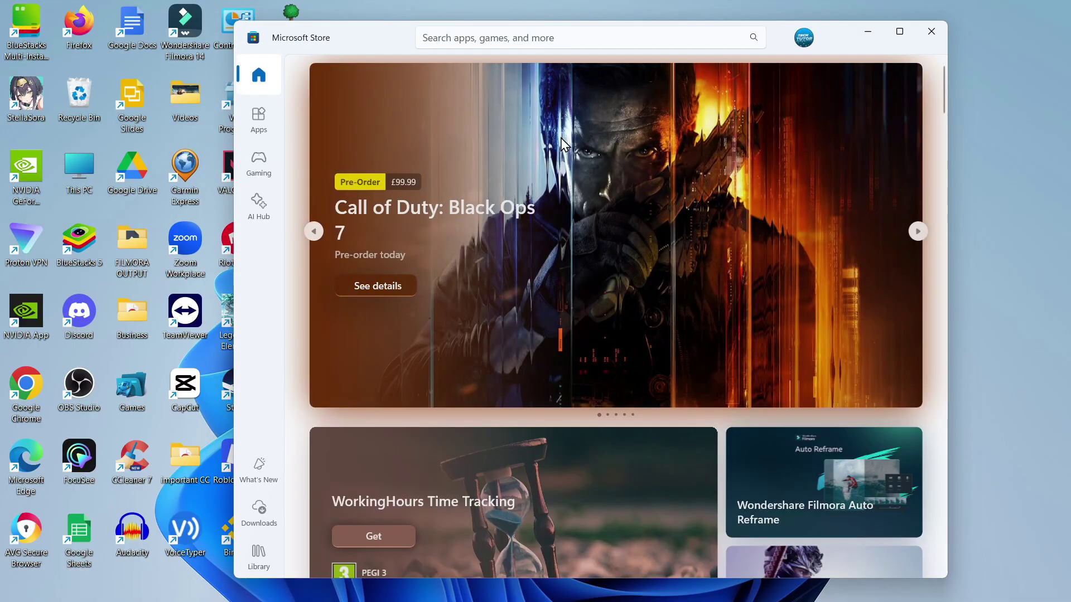
Step: Search the Store for 'discord' and open the Discord app page
left_click(500, 31)
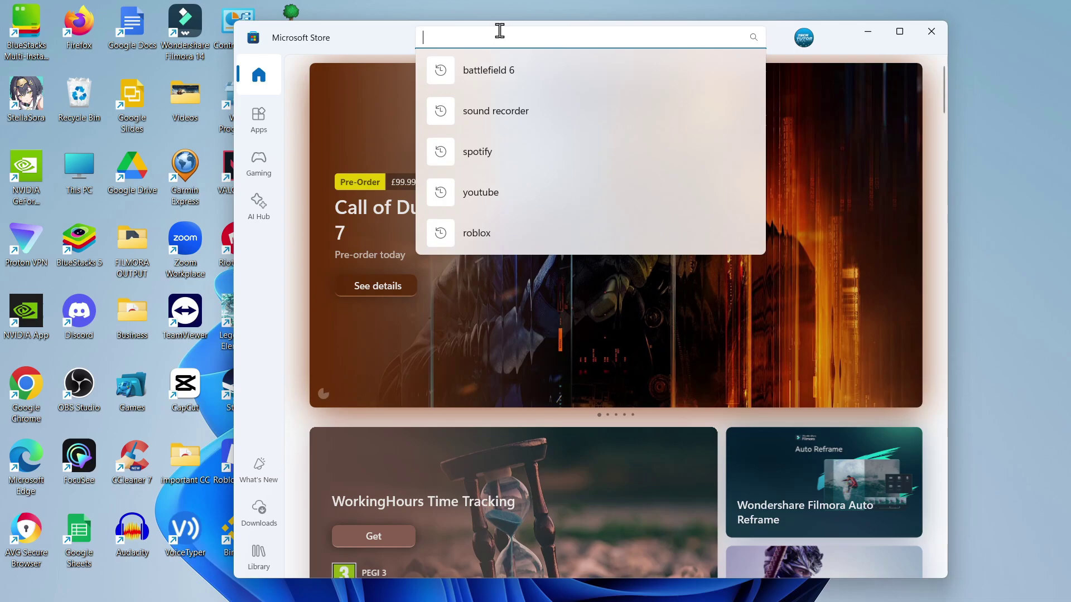
type("discord")
key("Return")
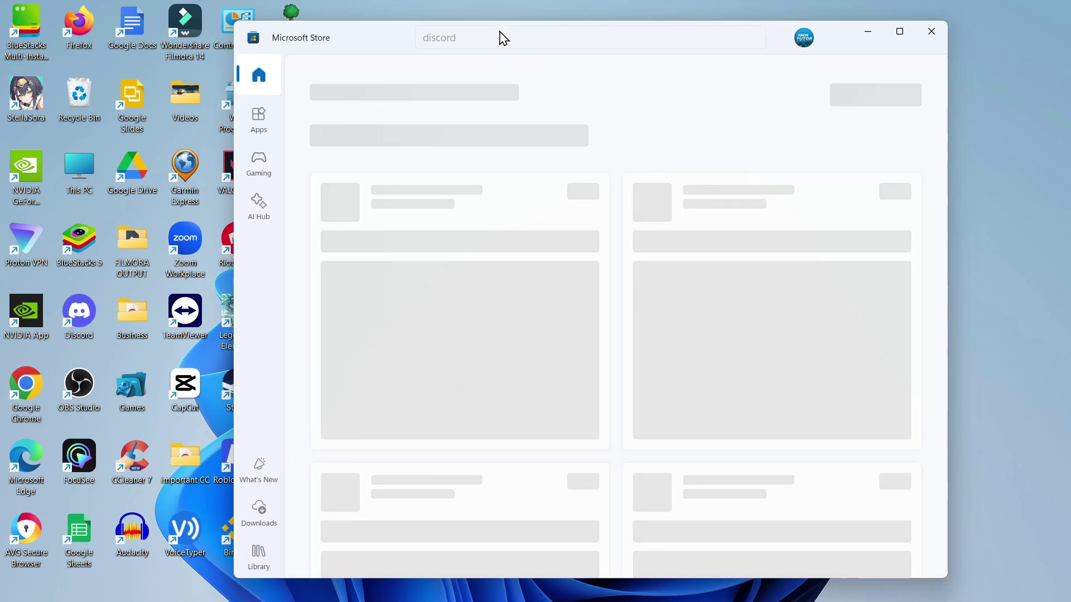
left_click(450, 206)
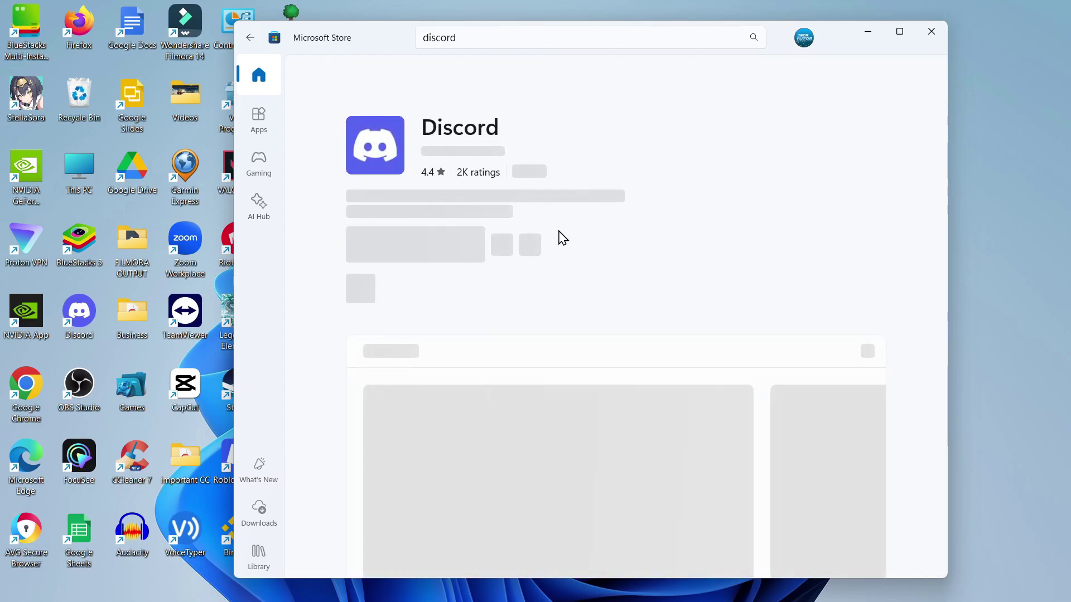